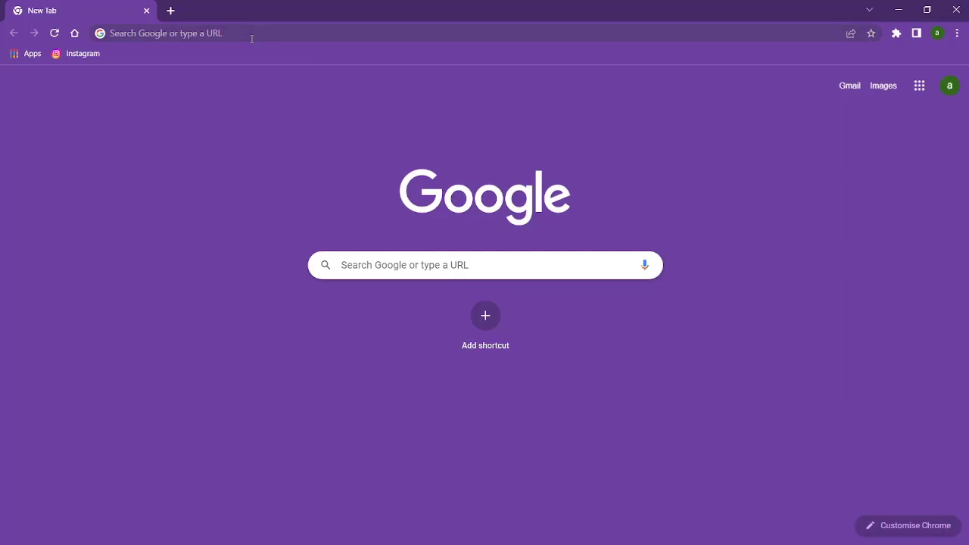
# Search Google from the Chrome address bar for 'spreadsheet google'
pyautogui.click(251, 39)
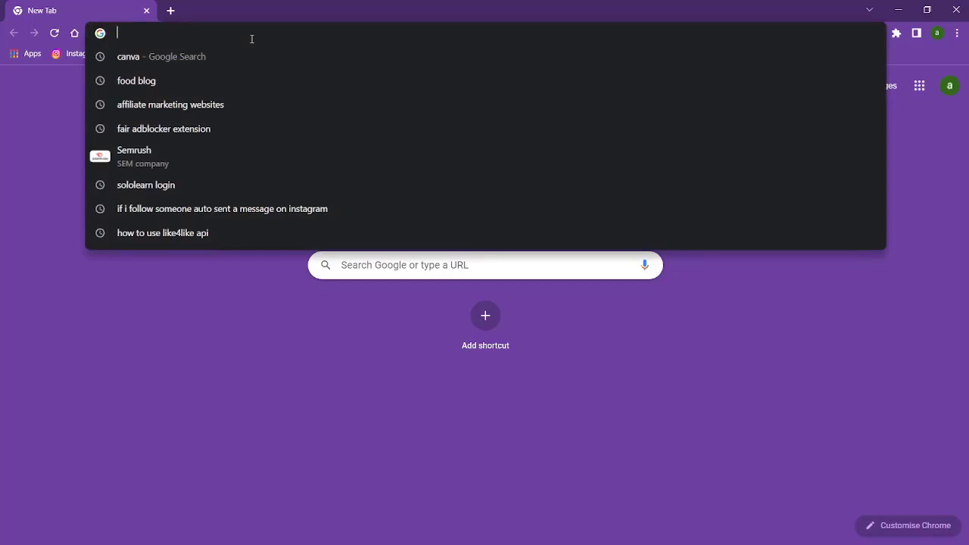
pyautogui.write('s')
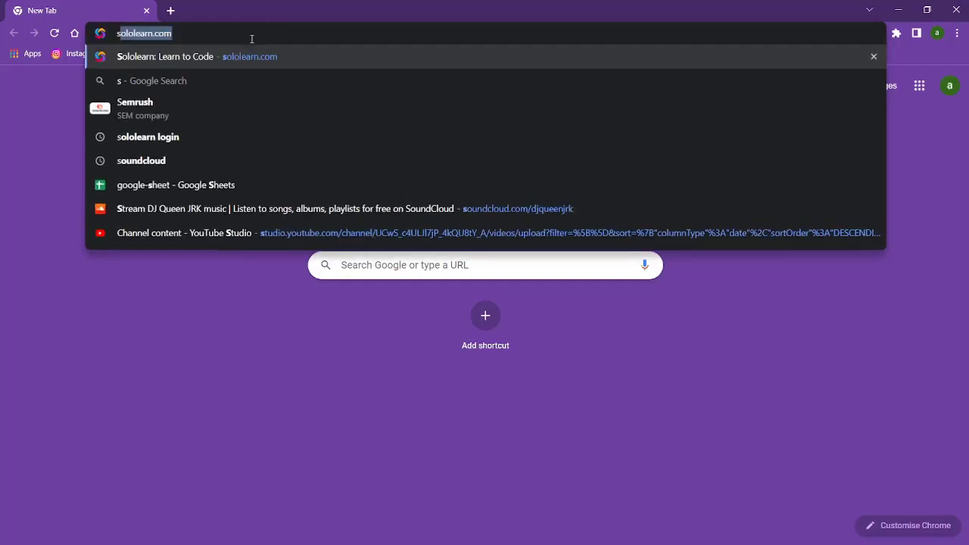
pyautogui.write('peedsh')
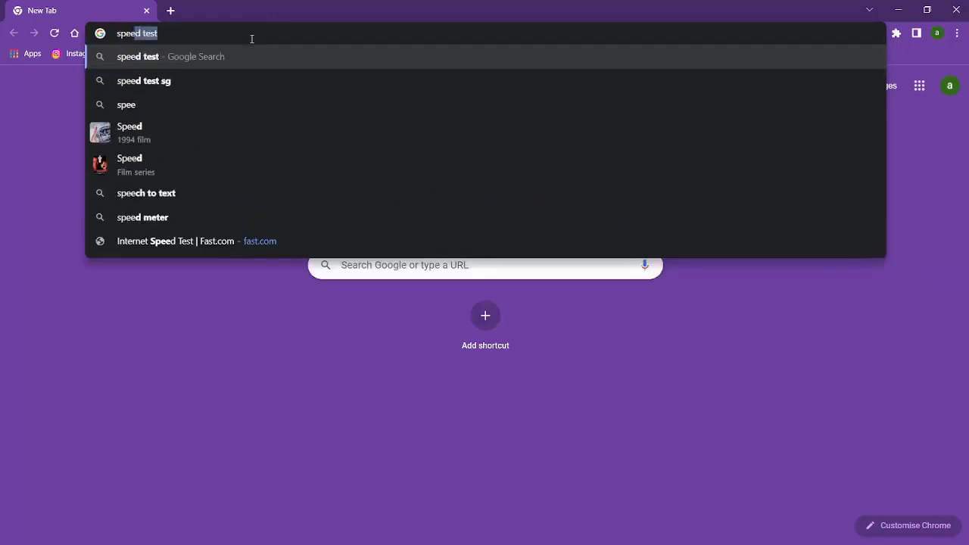
pyautogui.write('ee')
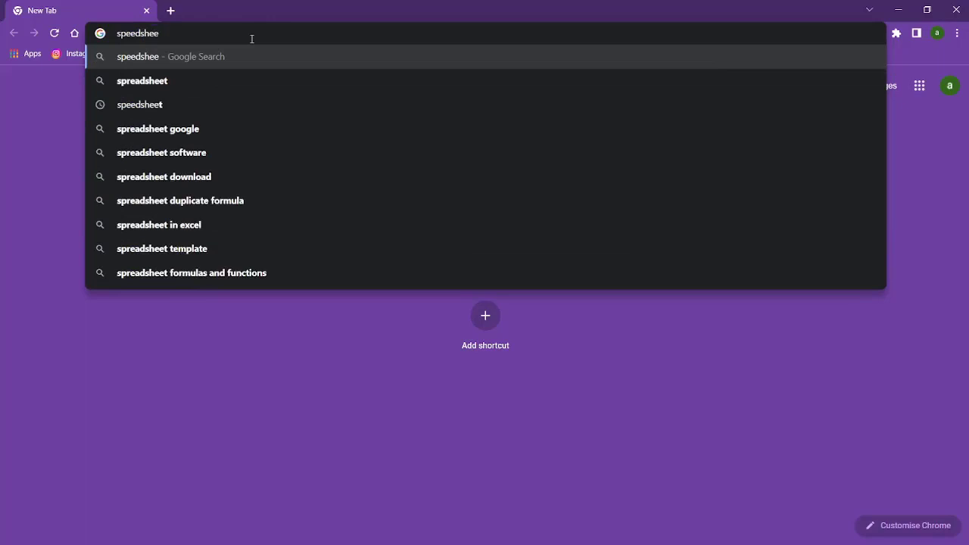
pyautogui.press('Down')
pyautogui.write('goog')
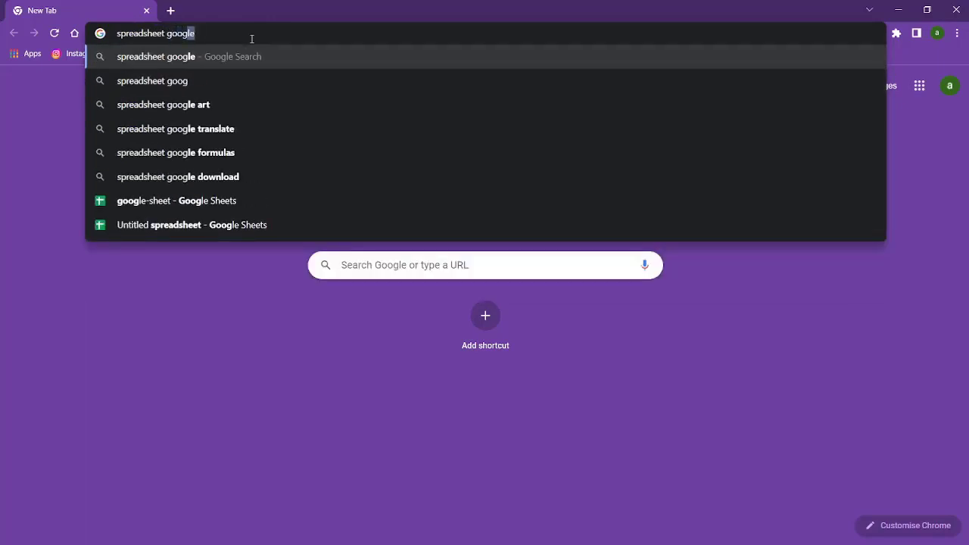
pyautogui.press('Return')
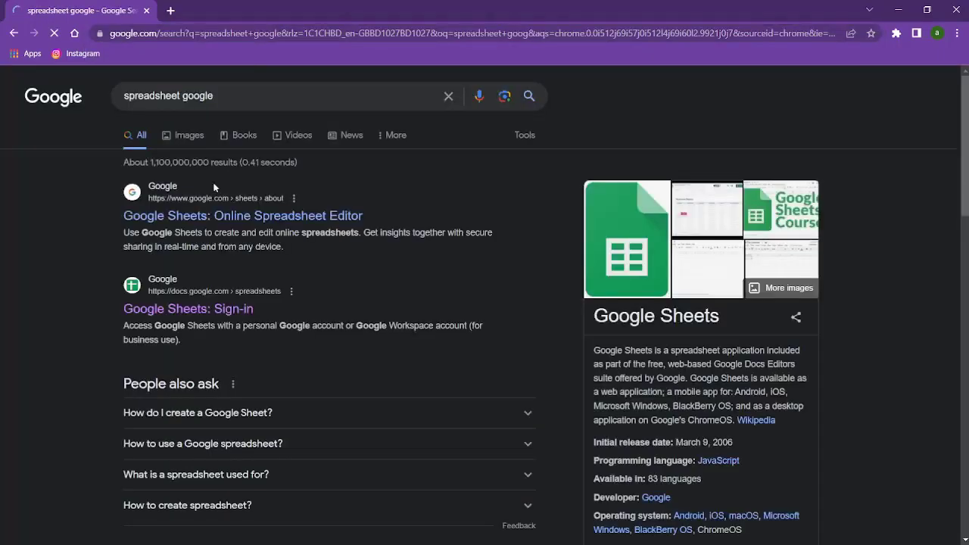
# Go to the Google Sheets home page from the results and start a Blank spreadsheet
pyautogui.click(172, 315)
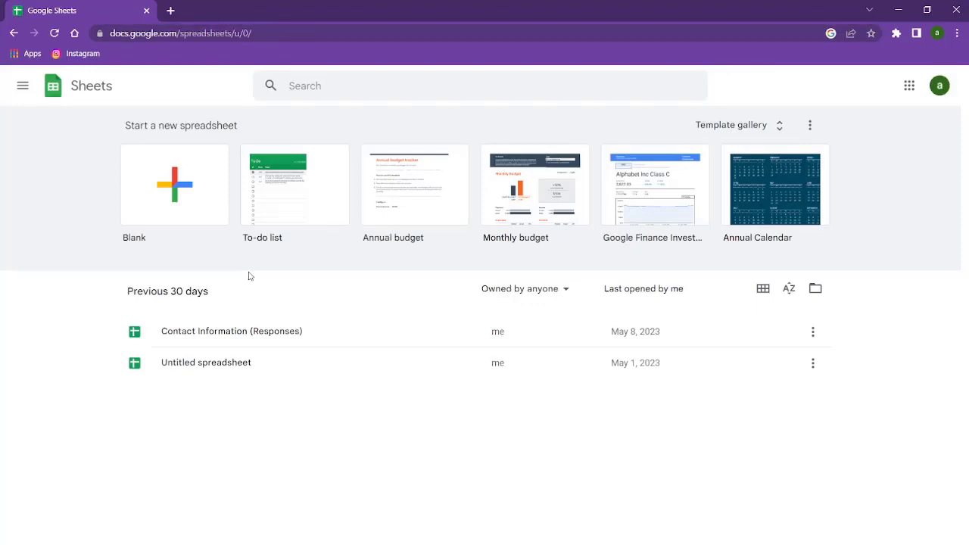
pyautogui.click(150, 176)
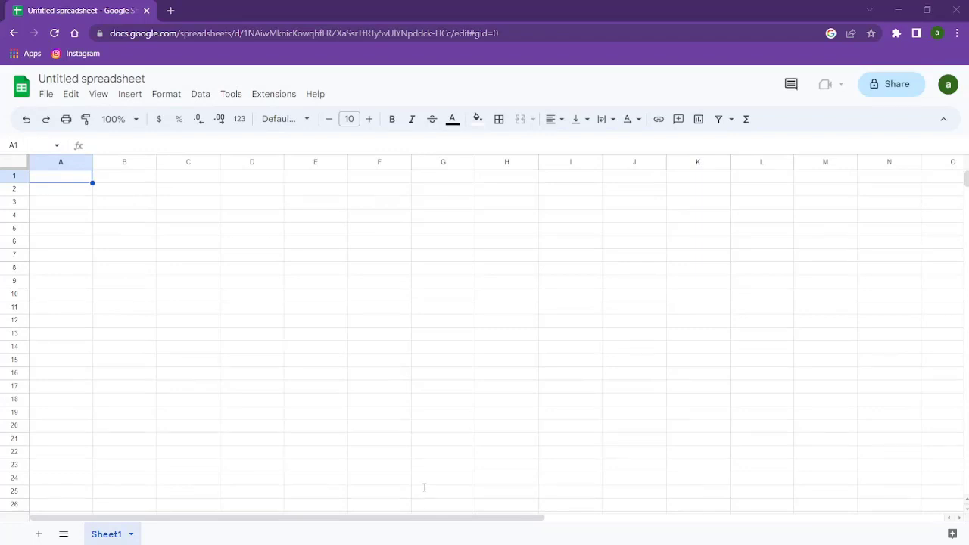
# Paste the Column A–C sample table with 20 data rows into Sheet1 at A1
pyautogui.write('Column A\tColumn B\tColumn C Data 1, A1\tData 2, B1\tData 3, C1 Data 1, A2\tData 2, B2\tData 3, C2 Data 1, A3\tData 2, B3\tData 3, C3 Data 1, A4\tData 2, B4\tData 3, C4 Data 1, A5\tData 2, B5\tData 3, C5 Data 1, A6\tData 2, B6\tData 3, C6 Data 1, A7\tData 2, B7\tData 3, C7 Data 1, A8\tData 2, B8\tData 3, C8 Data 1, A9\tData 2, B9\tData 3, C9 Data 1, A10\tData 2, B10\tData 3, C10 Data 1, A11\tData 2, B11\tData 3, C11 Data 1, A12\tData 2, B12\tData 3, C12 Data 1, A13\tData 2, B13\tData 3, C13 Data 1, A14\tData 2, B14\tData 3, C14 Data 1, A15\tData 2, B15\tData 3, C15 Data 1, A16\tData 2, B16\tData 3, C16 Data 1, A17\tData 2, B17\tData 3, C17 Data 1, A18\tData 2, B18\tData 3, C18 Data 1, A19\tData 2, B19\tData 3, C19 Data 1, A20\tData 2, B20\tData 3, C20')
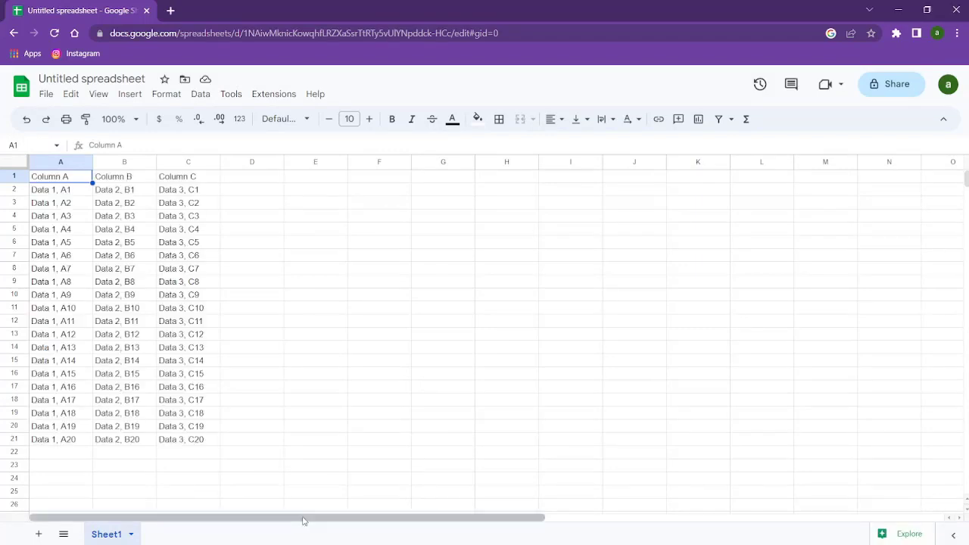
pyautogui.click(286, 506)
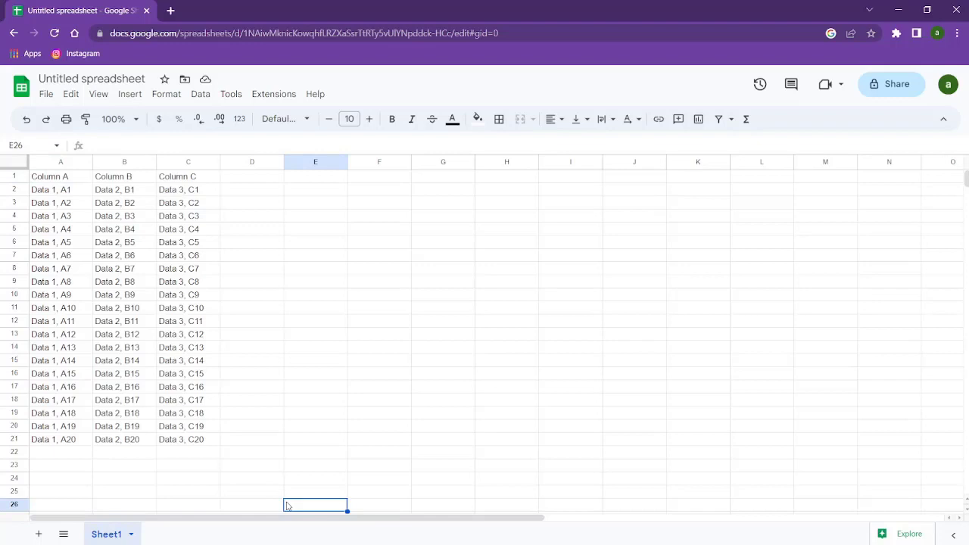
pyautogui.click(297, 371)
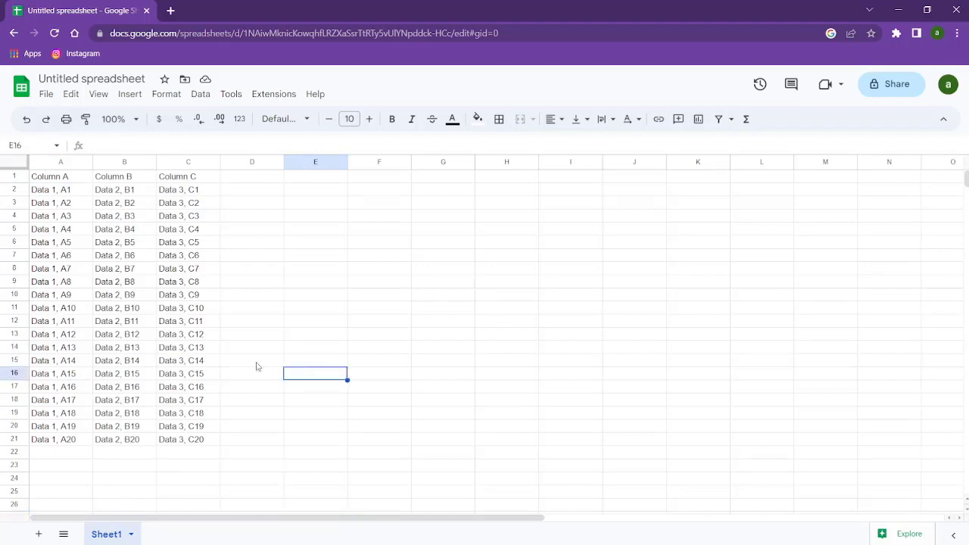
pyautogui.click(126, 244)
pyautogui.click(187, 451)
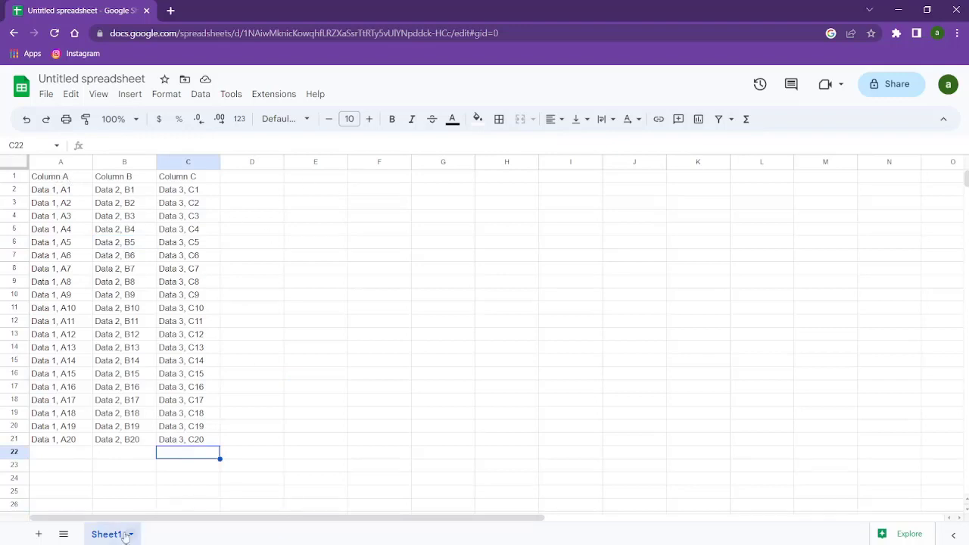
# Add a new empty Sheet2 and compare it with the Sheet1 data
pyautogui.click(37, 535)
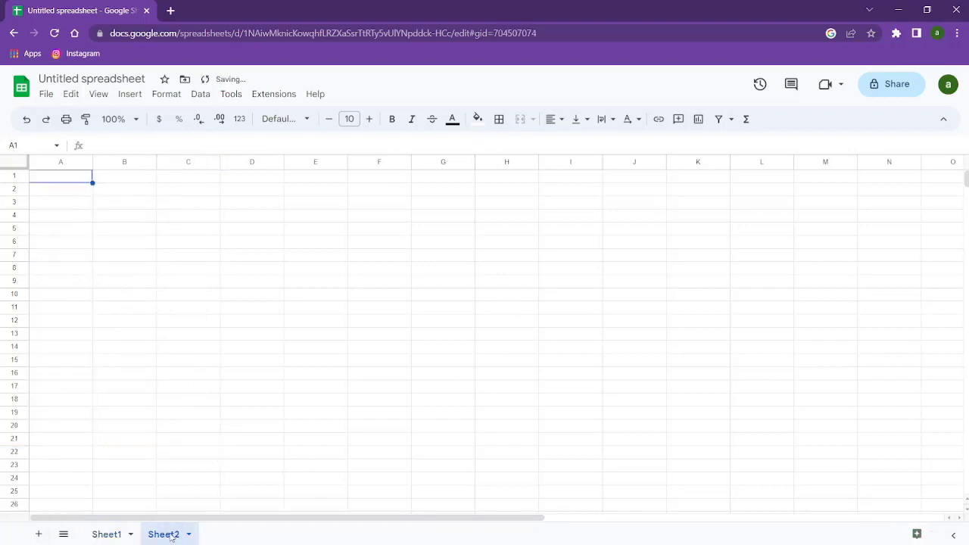
pyautogui.click(106, 533)
pyautogui.click(156, 534)
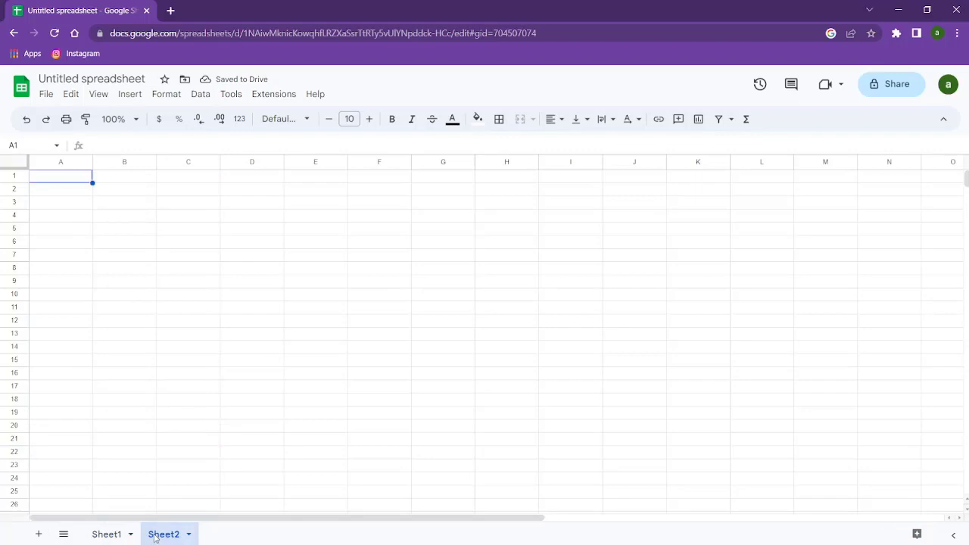
pyautogui.click(109, 535)
pyautogui.click(163, 535)
# Check the Sheet1 table's extent from A1 to the last column C row, then go to Sheet2
pyautogui.click(107, 535)
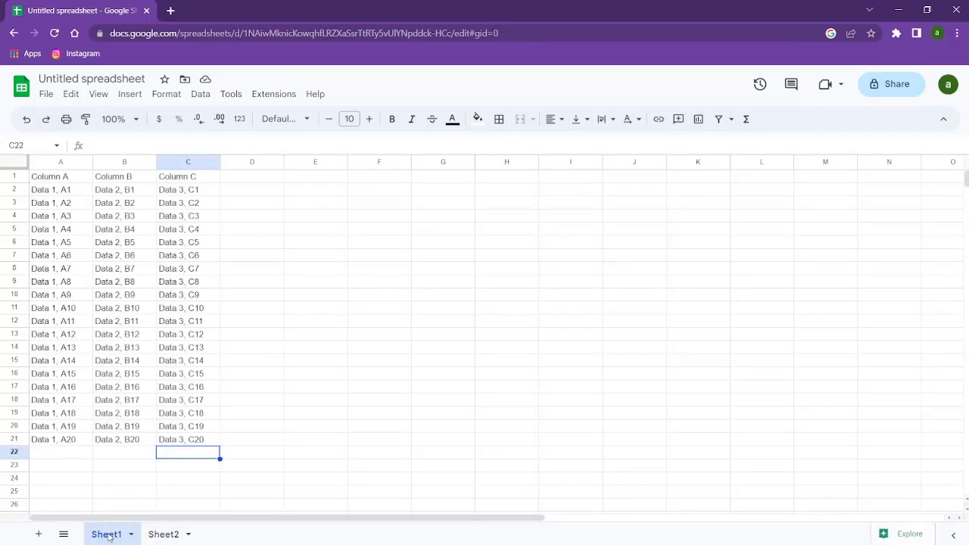
pyautogui.click(165, 535)
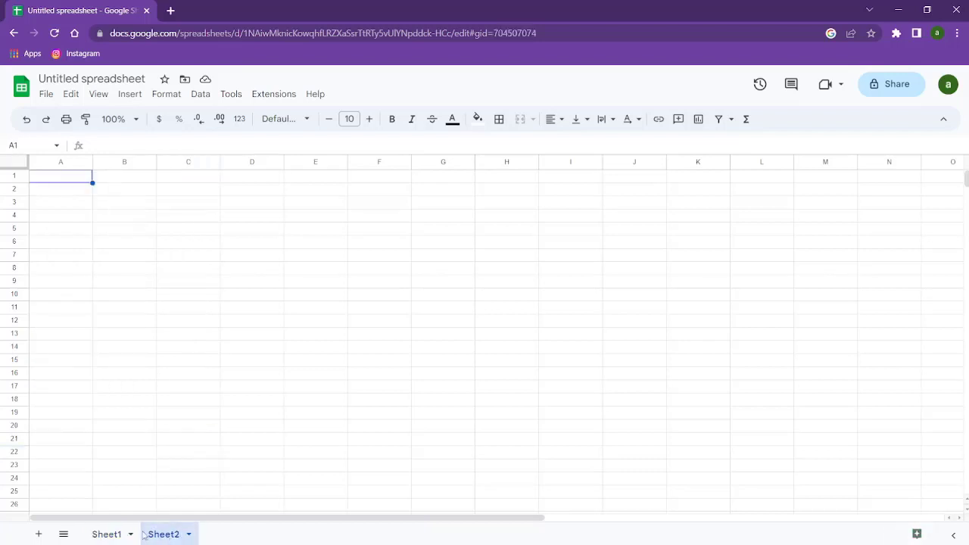
pyautogui.click(109, 535)
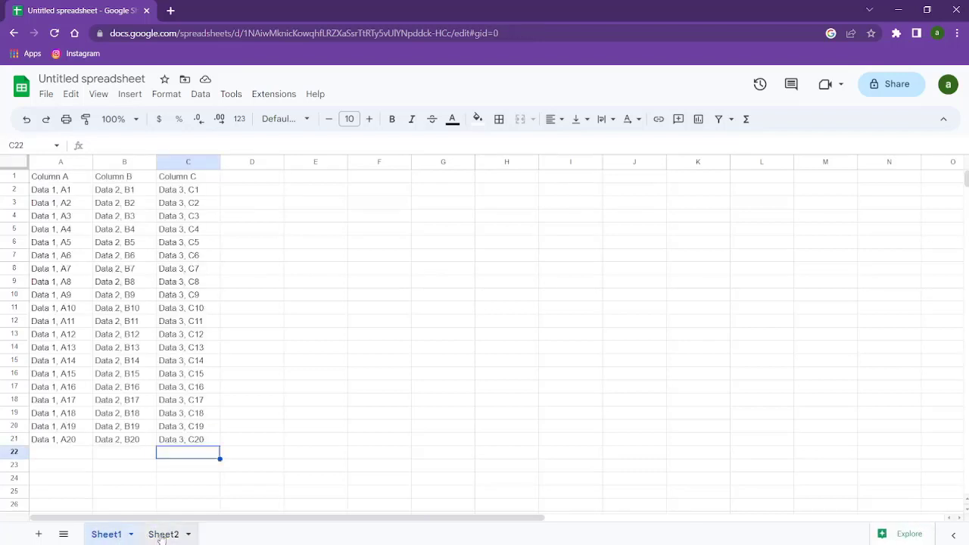
pyautogui.click(174, 466)
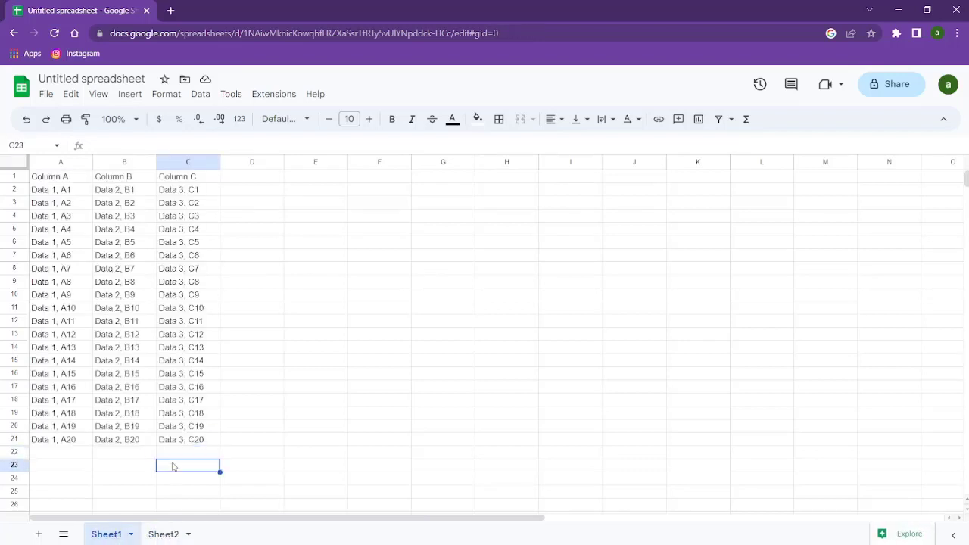
pyautogui.click(46, 173)
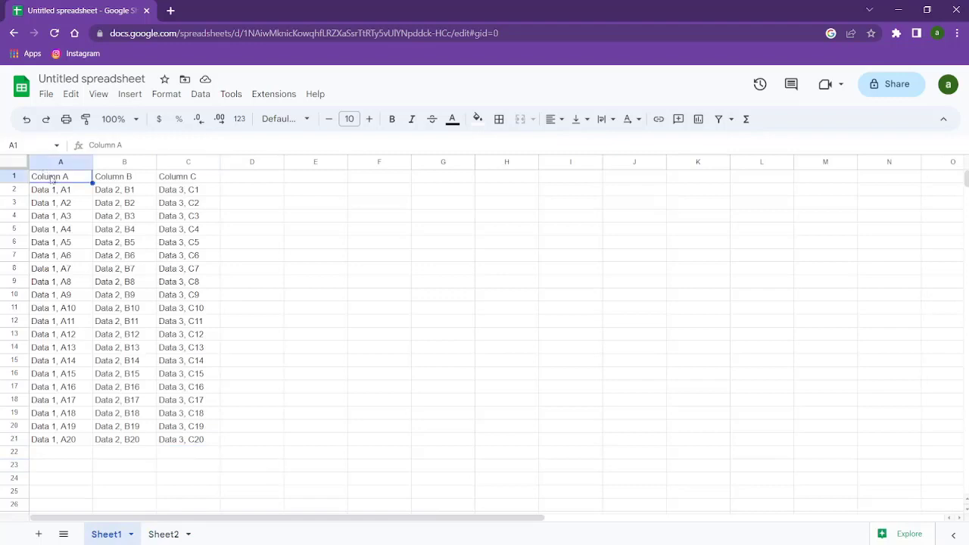
pyautogui.click(189, 443)
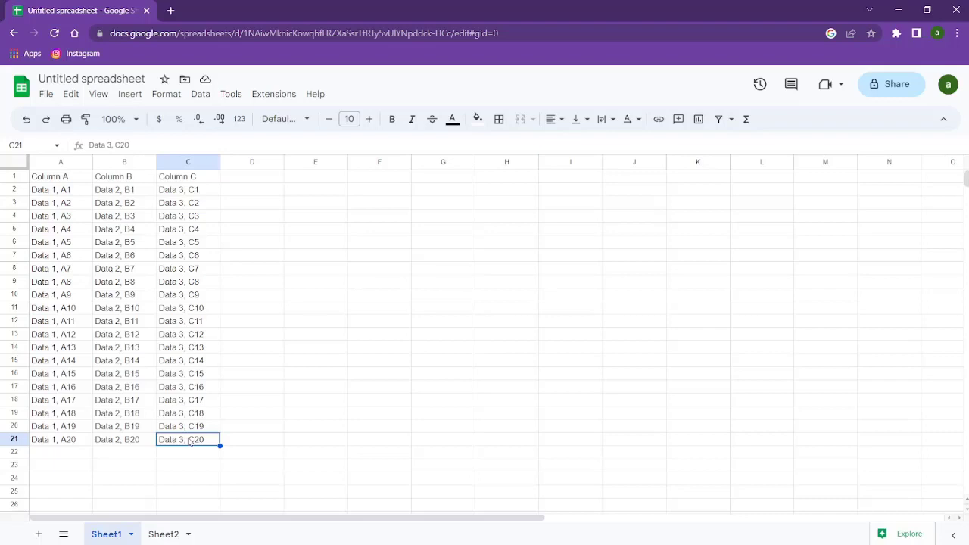
pyautogui.click(162, 534)
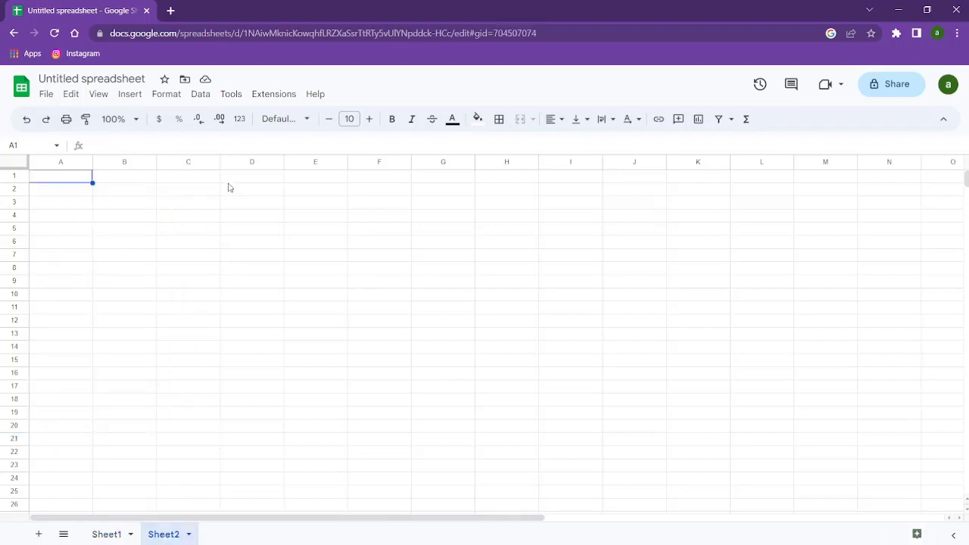
# Paste an IMPORTRANGE formula into Sheet2's A1 and replace its spreadsheet URL with an empty string
pyautogui.click(74, 177)
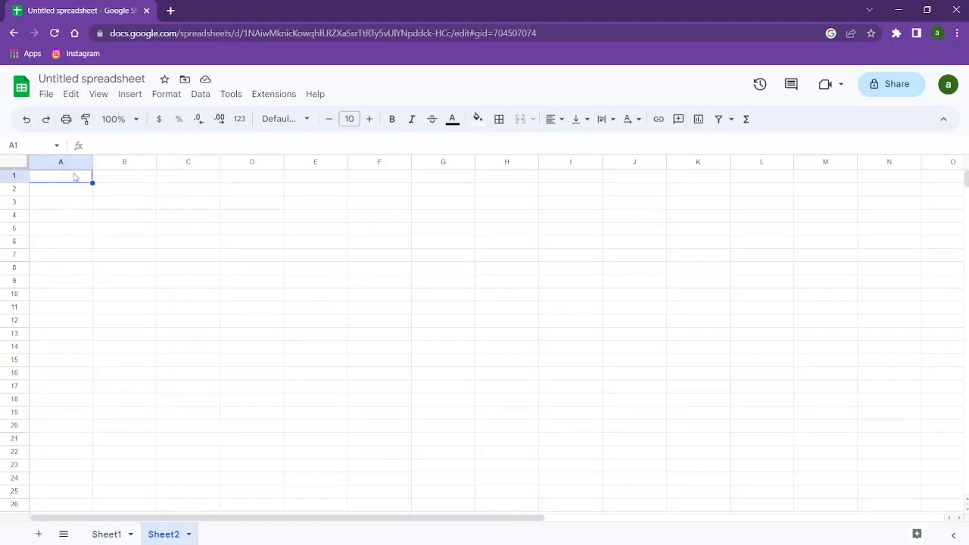
pyautogui.doubleClick(75, 175)
pyautogui.write('=')
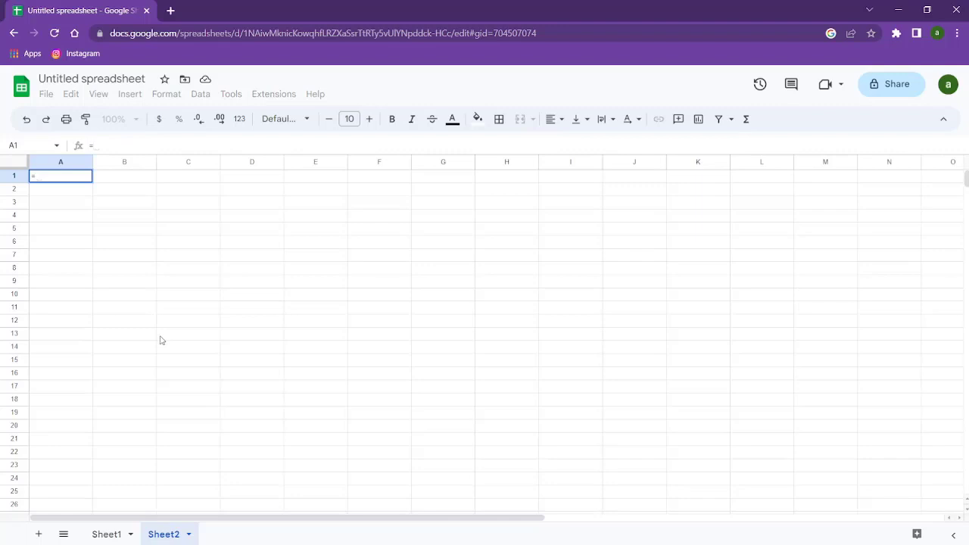
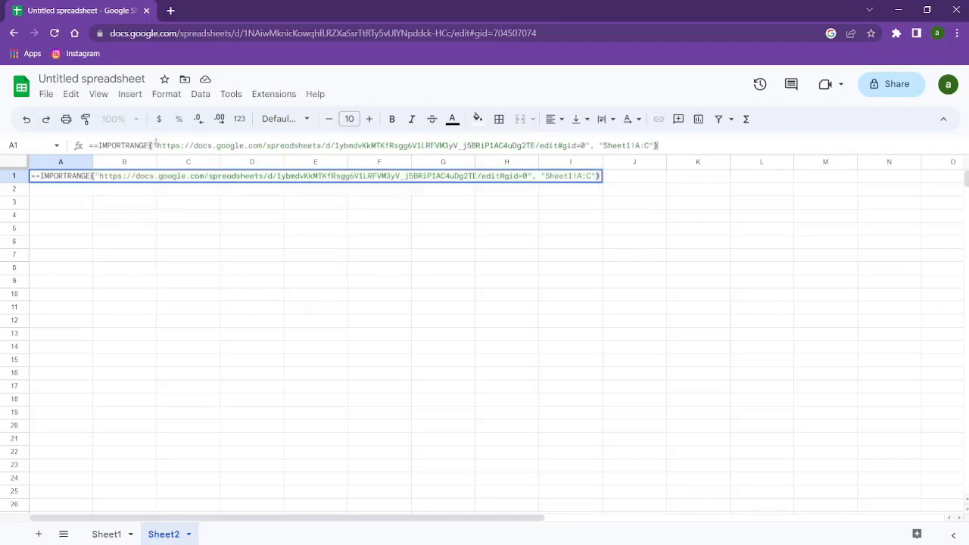
pyautogui.moveTo(152, 146); pyautogui.dragTo(418, 146)
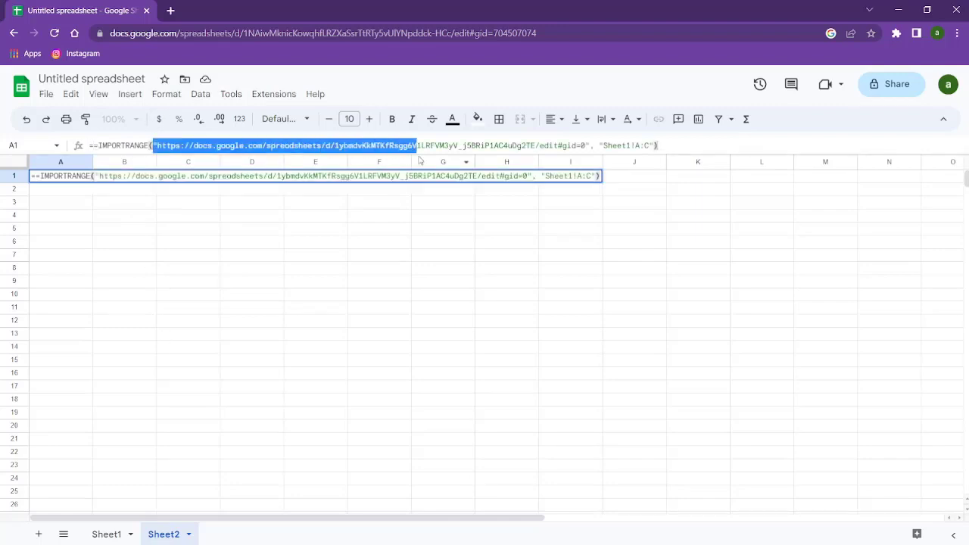
pyautogui.keyDown('shift'); pyautogui.click(588, 146); pyautogui.keyUp('shift')
pyautogui.press('BackSpace')
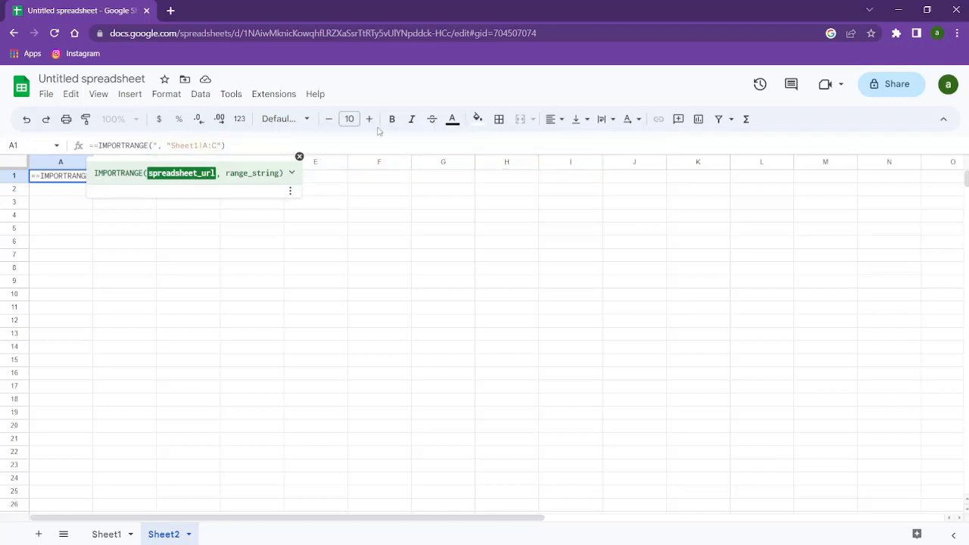
pyautogui.write('"')
# Adjust the range argument to 'Sheet1!A:C' and commit the formula, which shows #ERROR!
pyautogui.click(200, 144)
pyautogui.moveTo(202, 144); pyautogui.dragTo(176, 146)
pyautogui.click(204, 145)
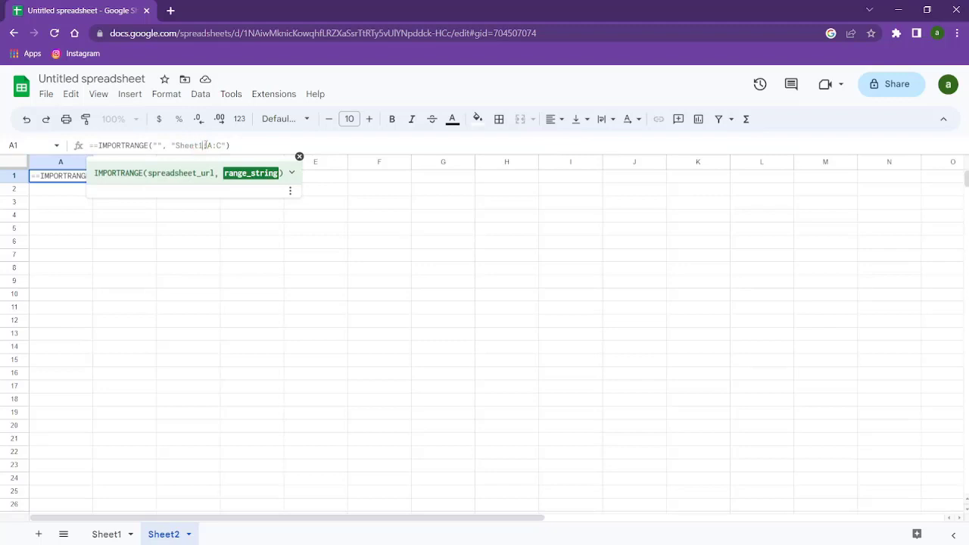
pyautogui.doubleClick(209, 145)
pyautogui.click(209, 144)
pyautogui.doubleClick(208, 145)
pyautogui.click(218, 145)
pyautogui.doubleClick(218, 145)
pyautogui.click(208, 145)
pyautogui.click(156, 145)
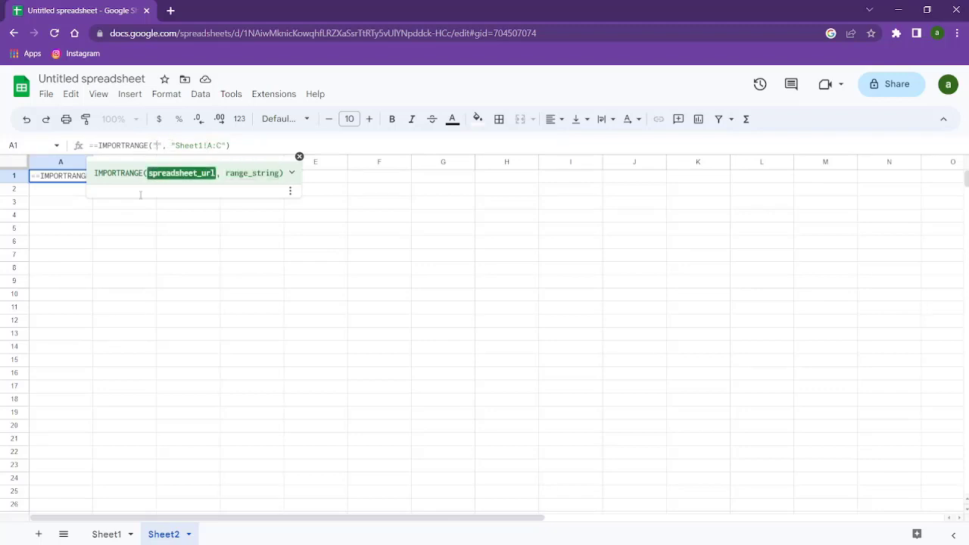
pyautogui.click(129, 274)
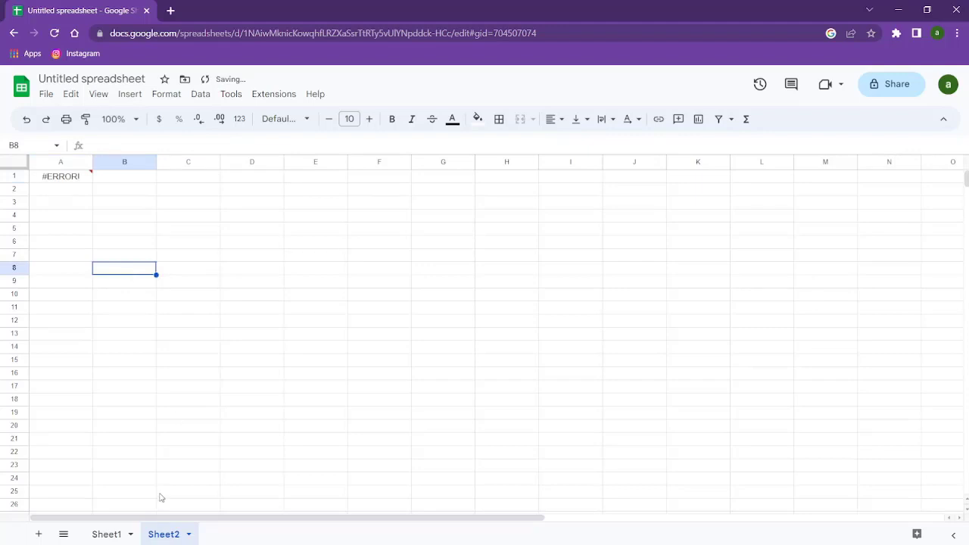
# Name the spreadsheet 'try' from the Share dialog
pyautogui.click(108, 534)
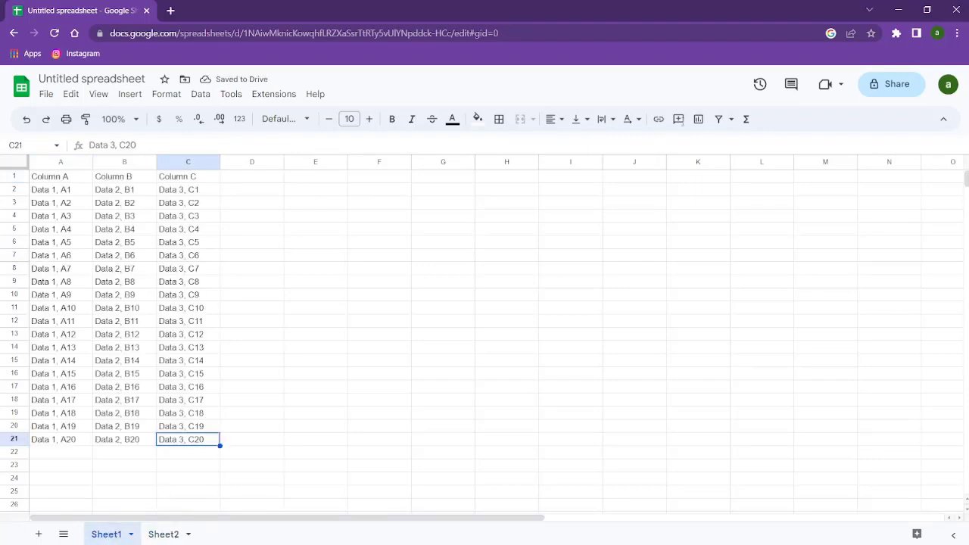
pyautogui.click(872, 85)
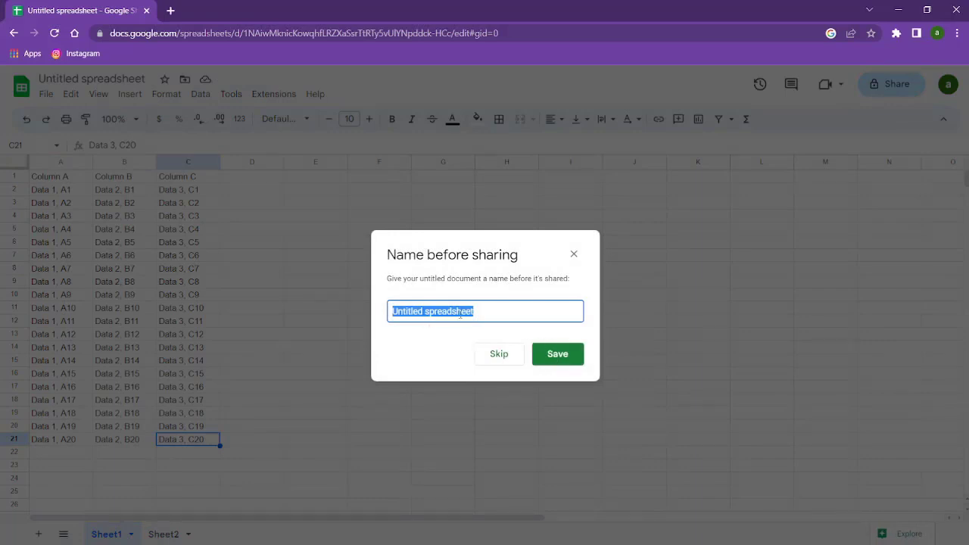
pyautogui.write('try')
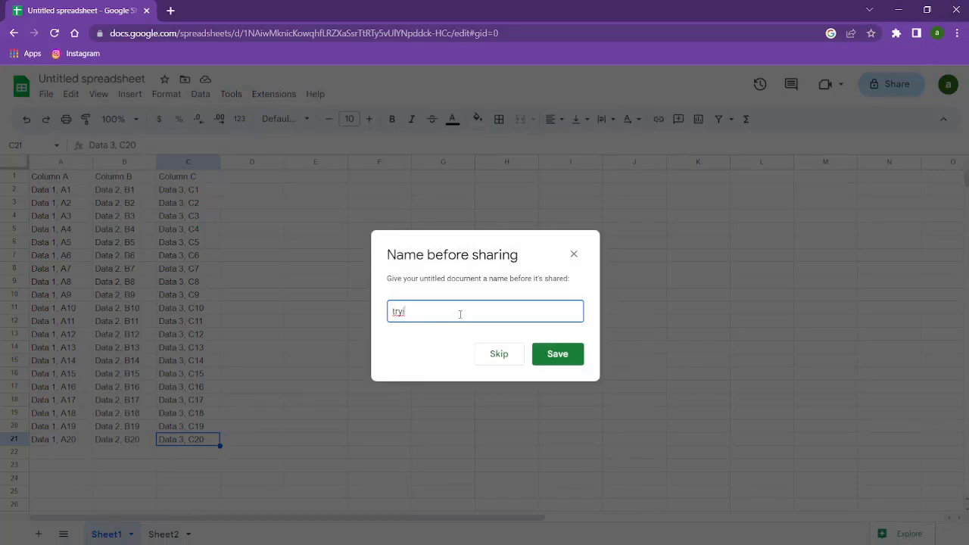
pyautogui.click(557, 353)
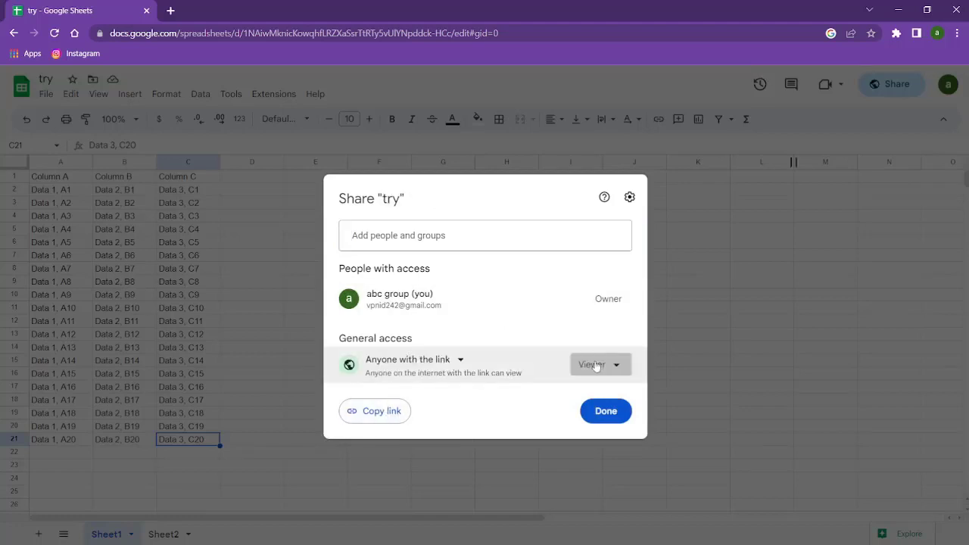
# Set general access to Anyone with the link as Editor and copy the sharing link
pyautogui.click(591, 365)
pyautogui.click(607, 474)
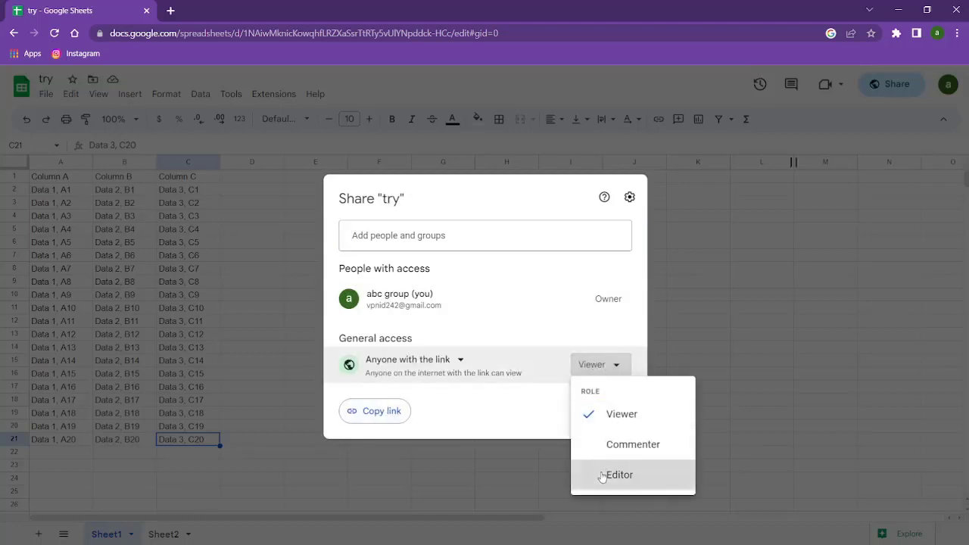
pyautogui.click(381, 413)
pyautogui.click(603, 411)
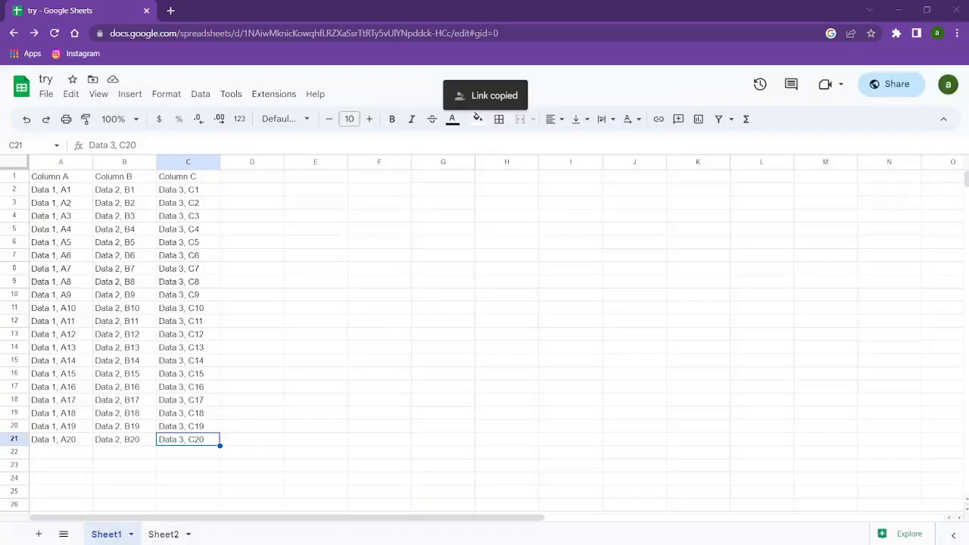
# Insert the copied sharing link into Sheet2's A1 IMPORTRANGE formula, with range Sheet1!A1:C21
pyautogui.click(170, 504)
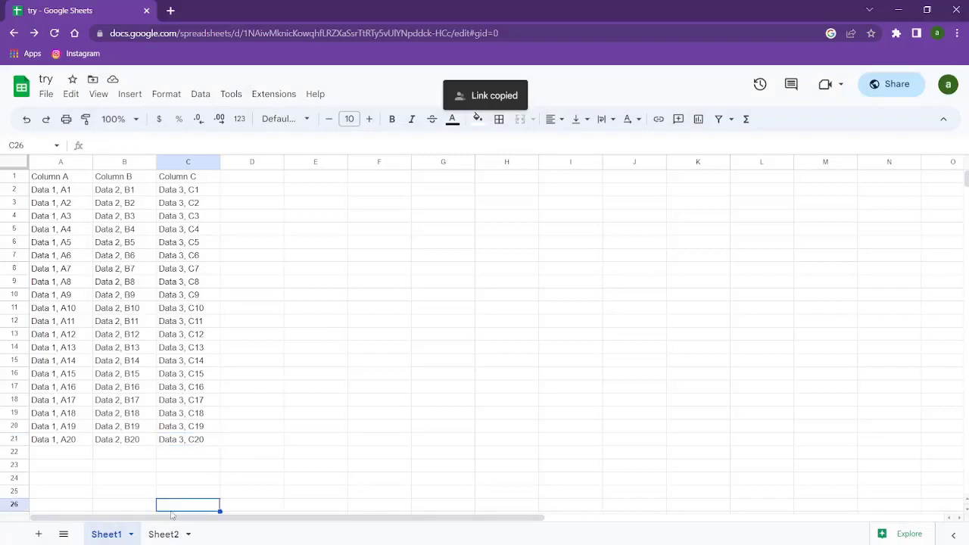
pyautogui.click(165, 534)
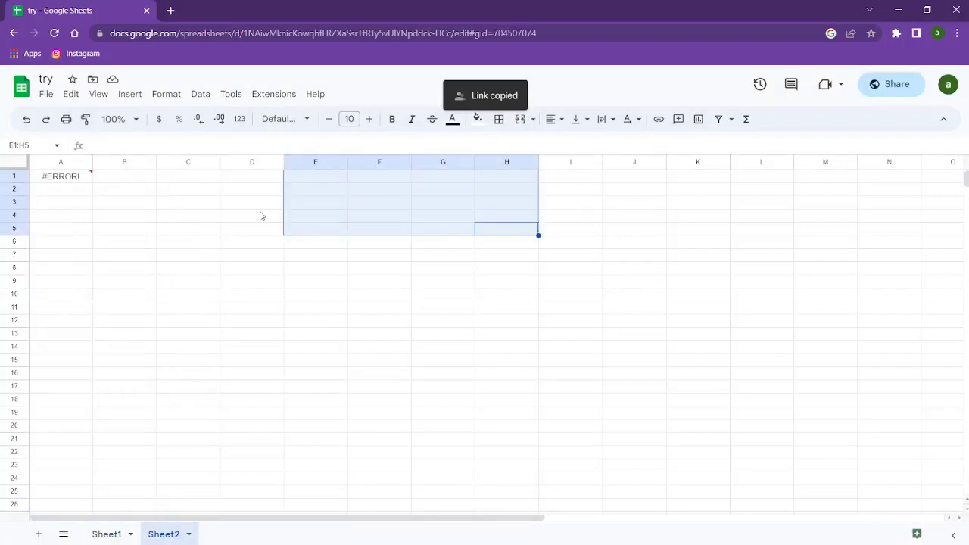
pyautogui.click(73, 164)
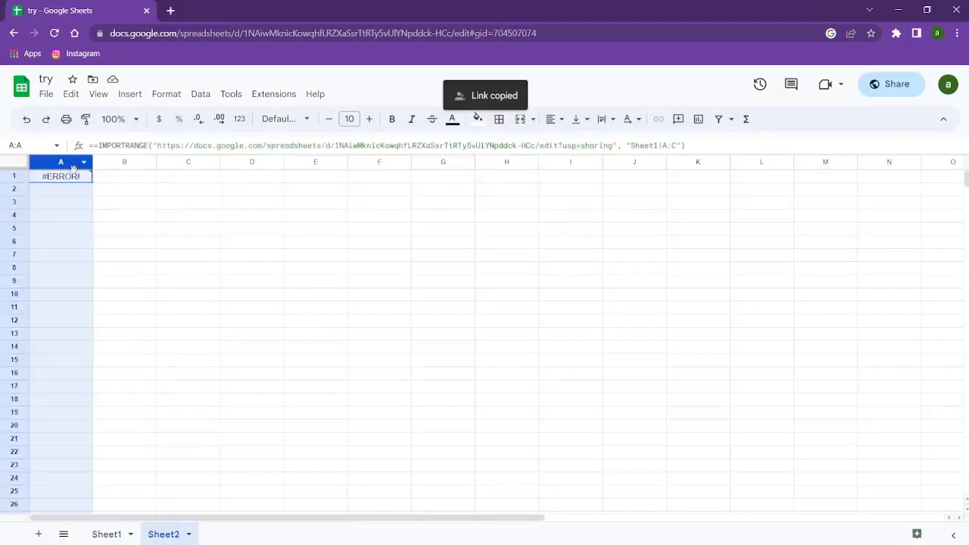
pyautogui.click(126, 146)
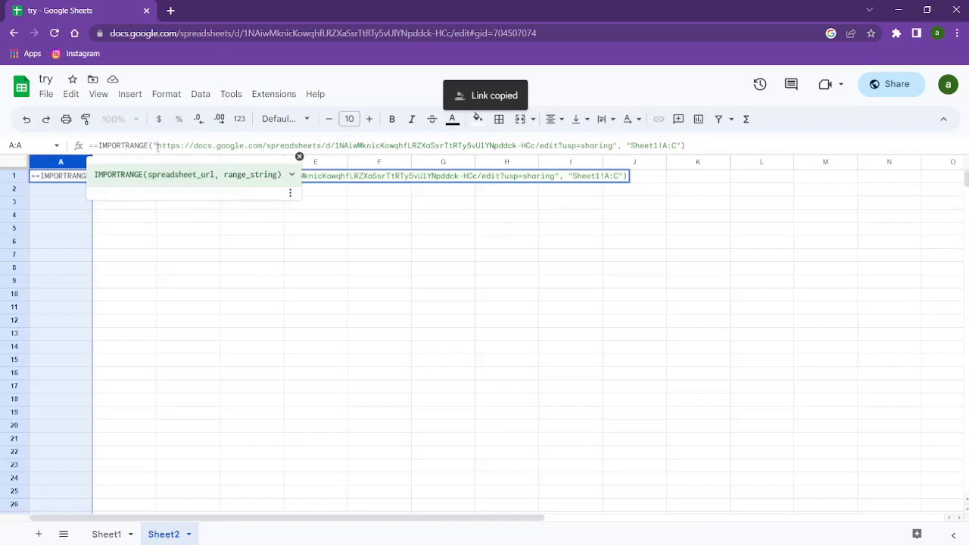
pyautogui.moveTo(157, 147); pyautogui.dragTo(584, 125)
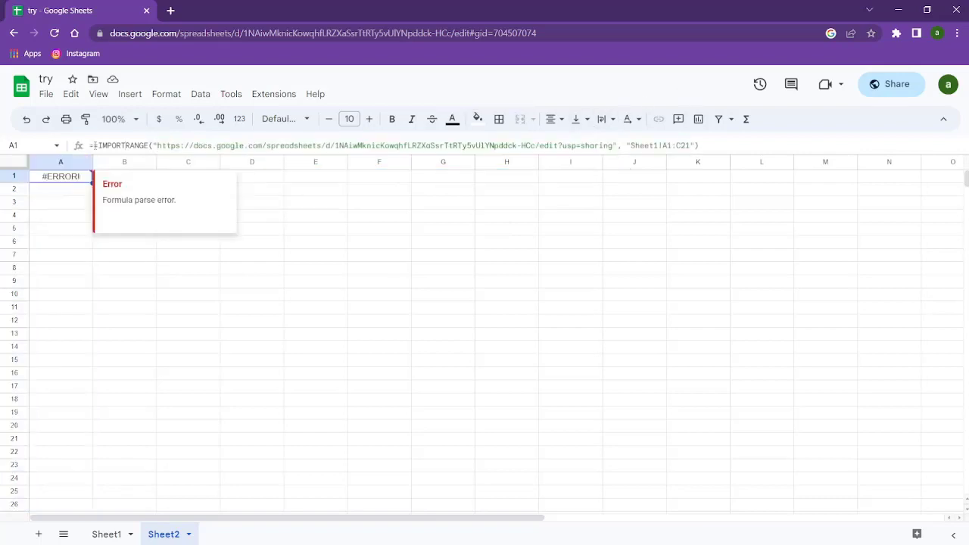
pyautogui.click(93, 145)
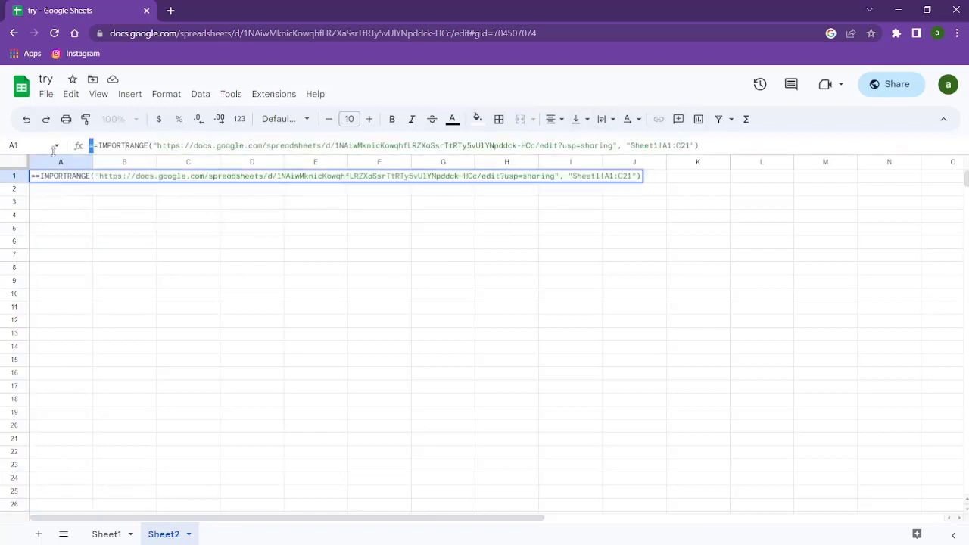
pyautogui.click(101, 234)
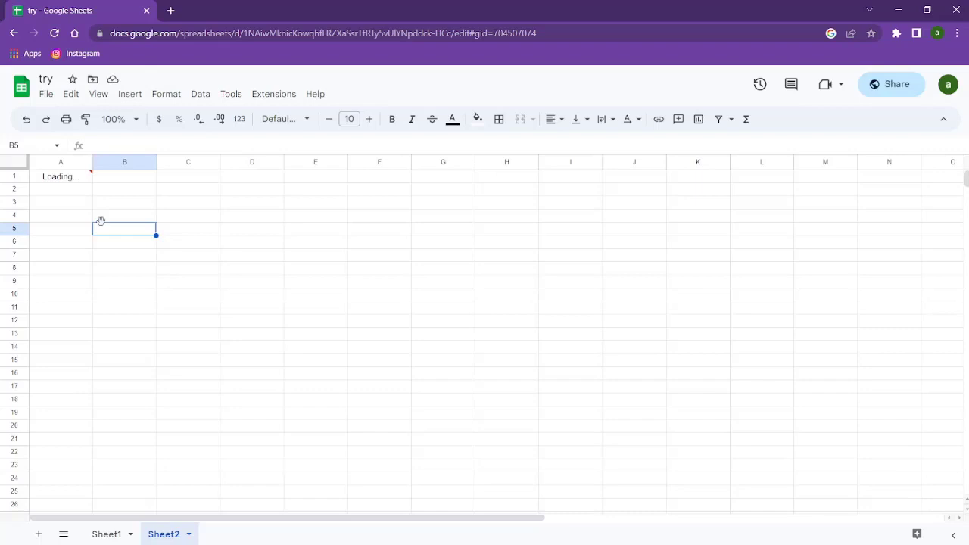
# Trim the row numbers so A1's import range reads 'Sheet1!A:C' and commit it
pyautogui.click(81, 183)
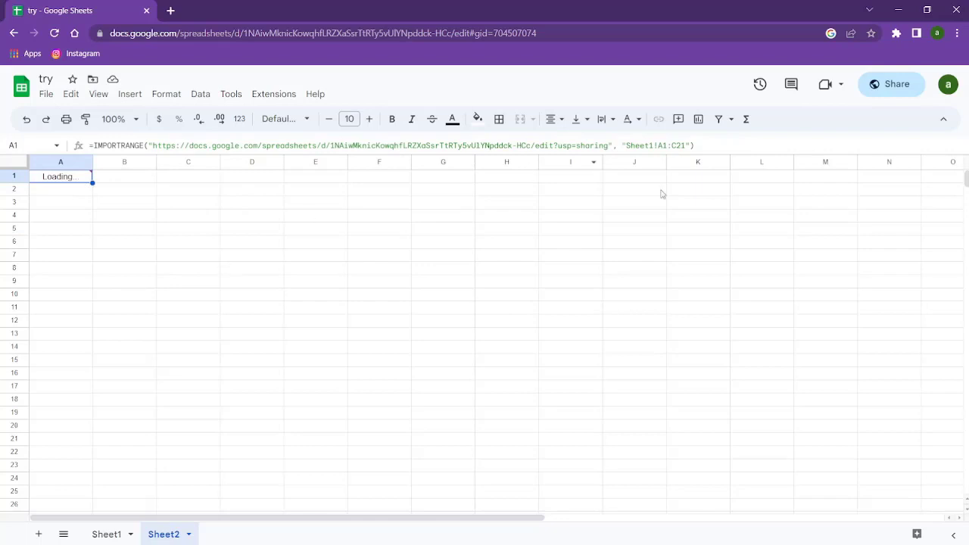
pyautogui.moveTo(669, 146); pyautogui.dragTo(663, 145)
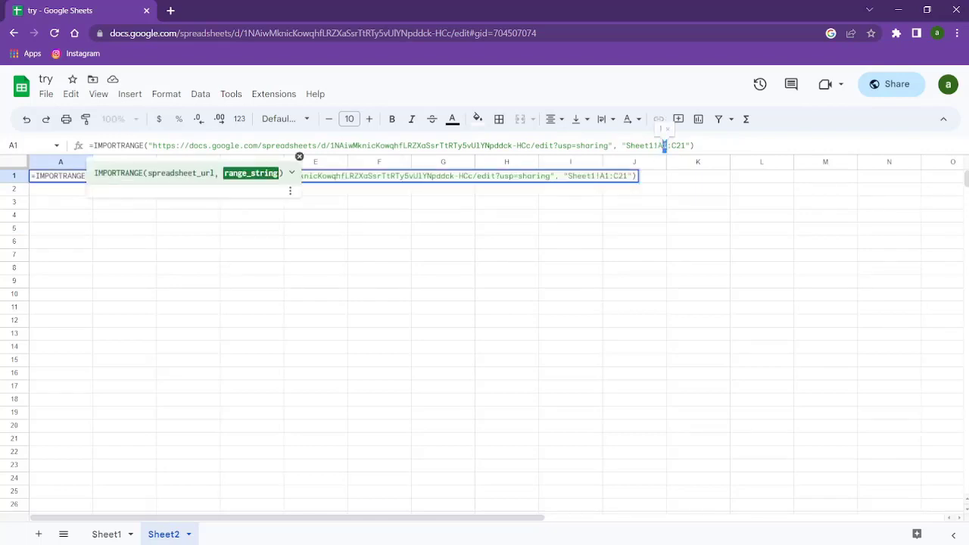
pyautogui.press('BackSpace')
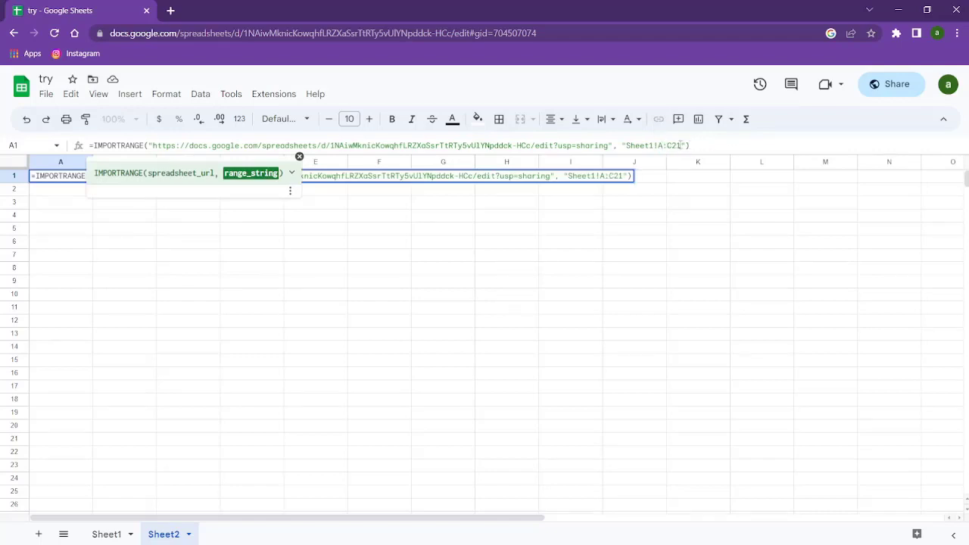
pyautogui.press('BackSpace')
pyautogui.press('BackSpace')
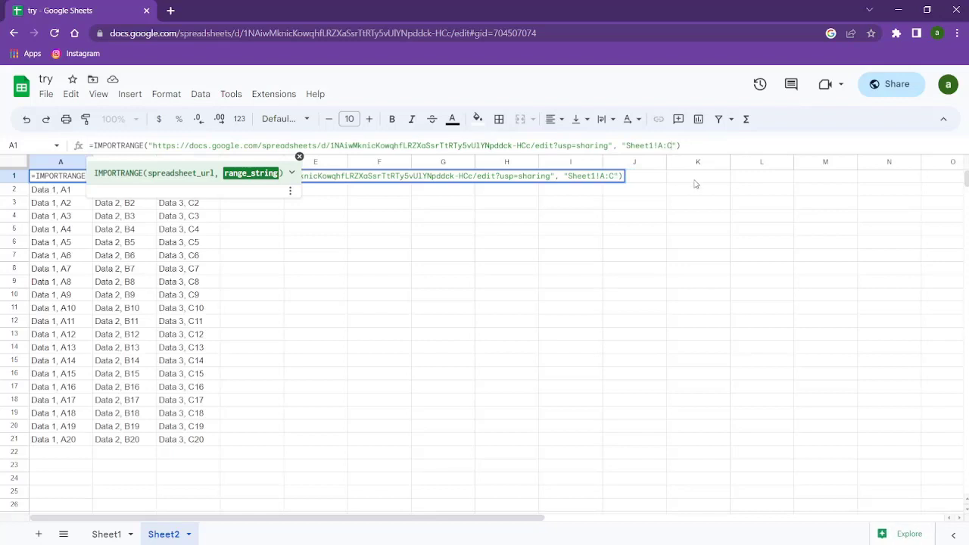
pyautogui.click(695, 181)
pyautogui.click(531, 285)
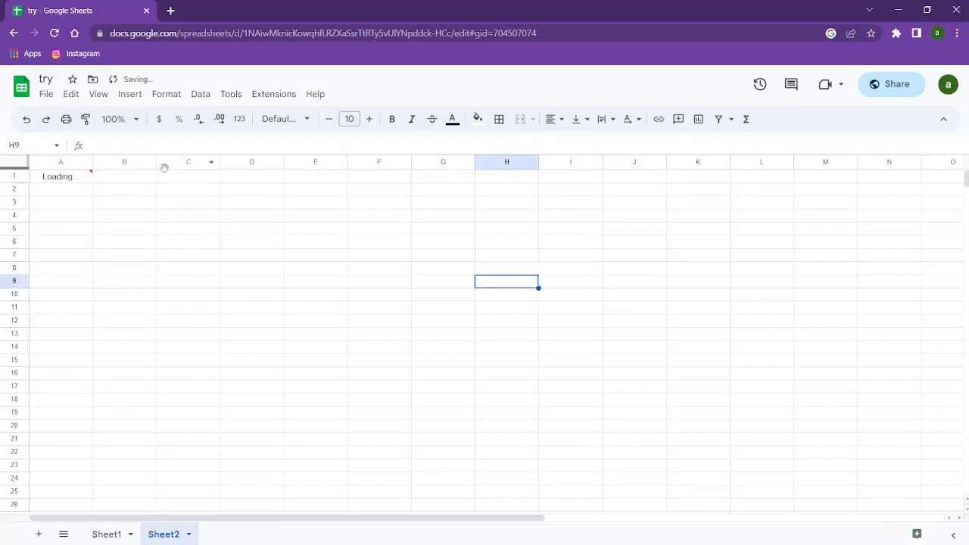
# Re-commit the A1 formula until Sheet1's full Column A–C table loads into Sheet2
pyautogui.click(71, 165)
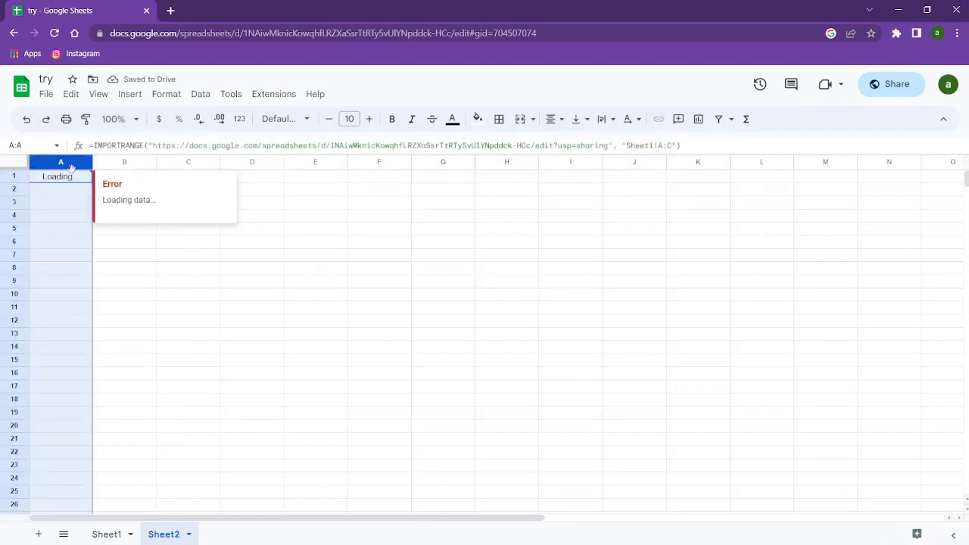
pyautogui.click(669, 146)
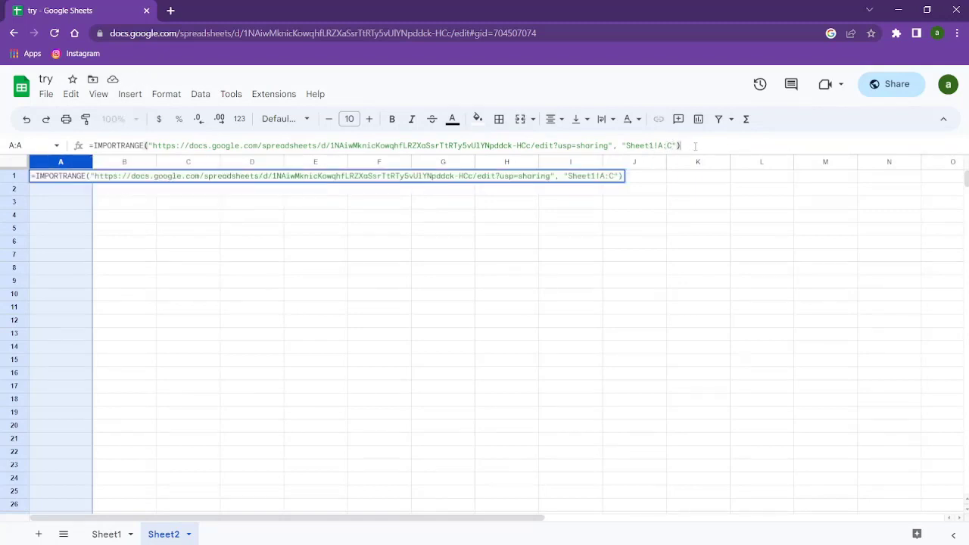
pyautogui.press('Return')
pyautogui.click(388, 269)
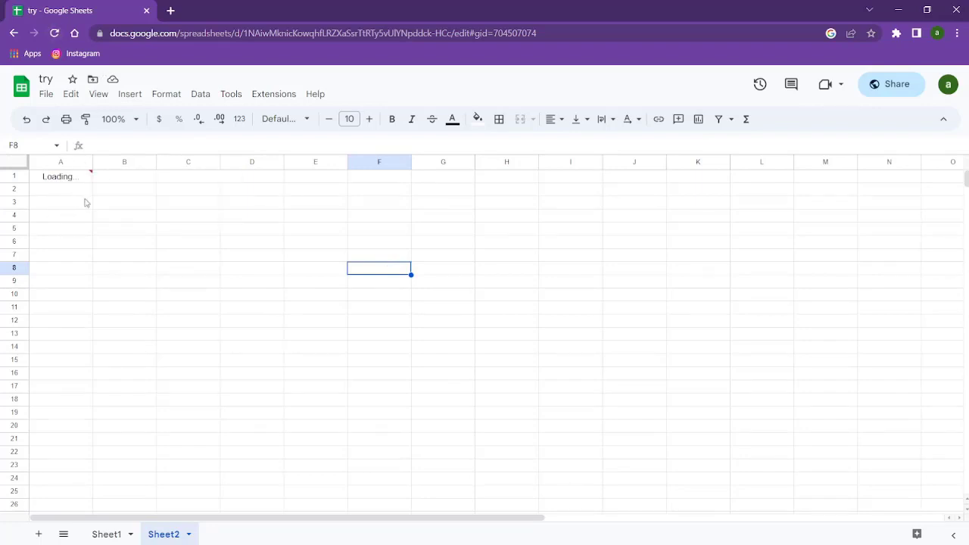
pyautogui.click(68, 178)
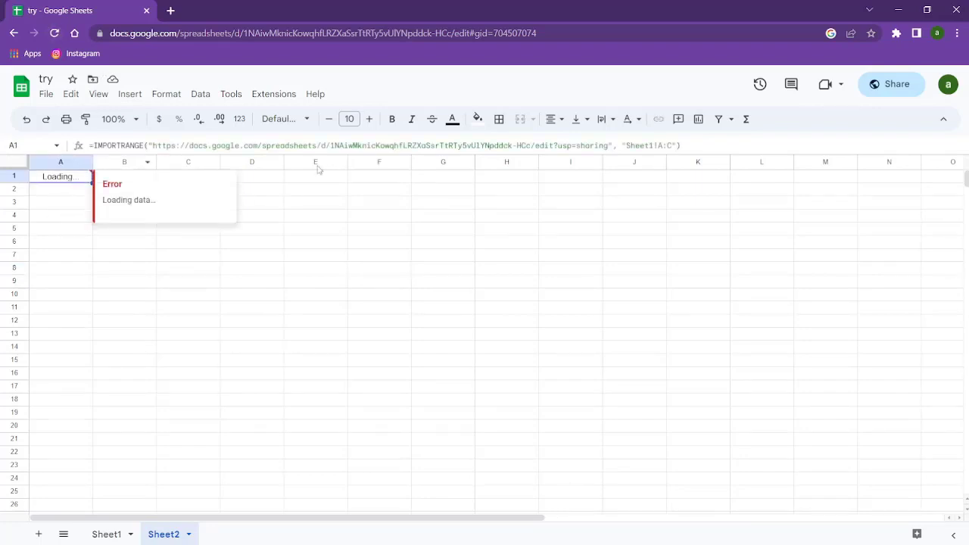
pyautogui.click(716, 144)
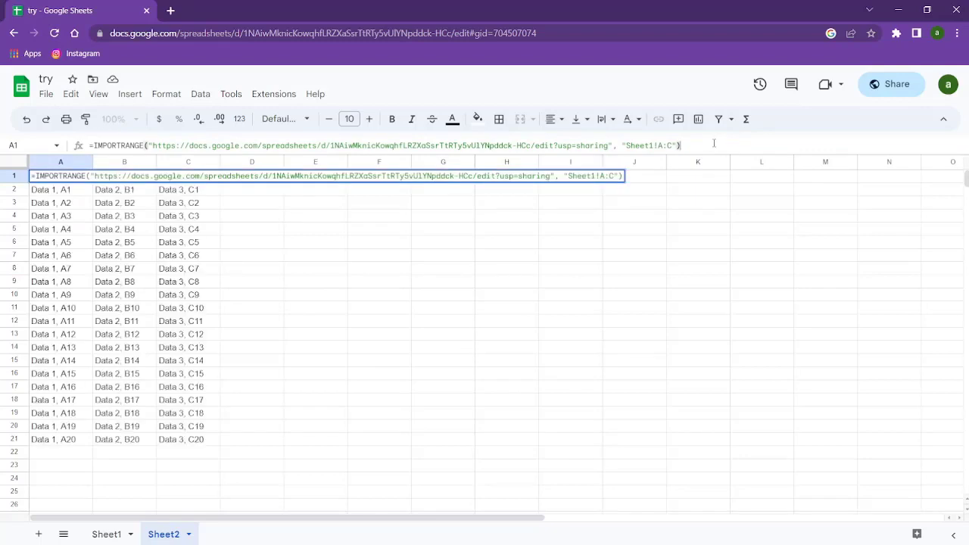
pyautogui.click(503, 329)
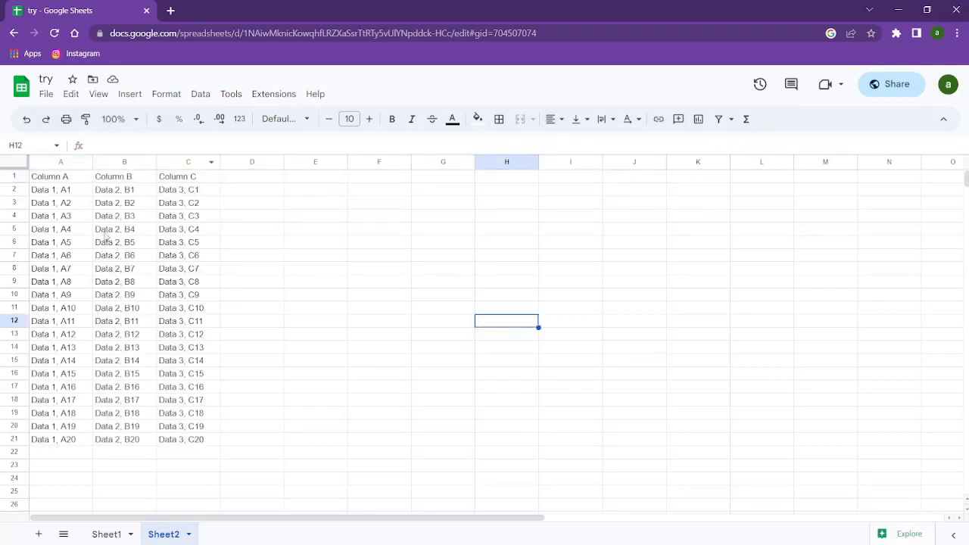
# Check the last imported value in C20, then append 19 so the range reads 'Sheet1!A:C19'
pyautogui.click(47, 176)
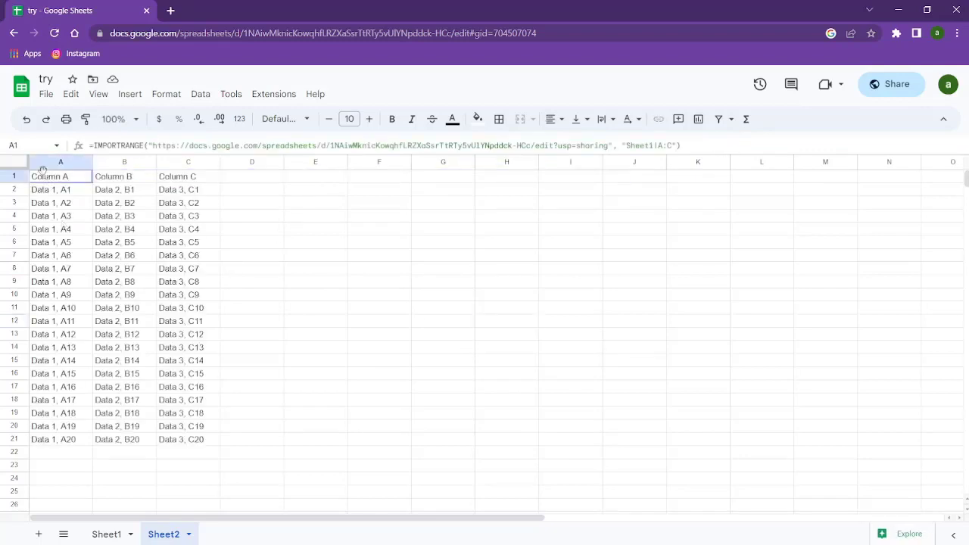
pyautogui.click(189, 445)
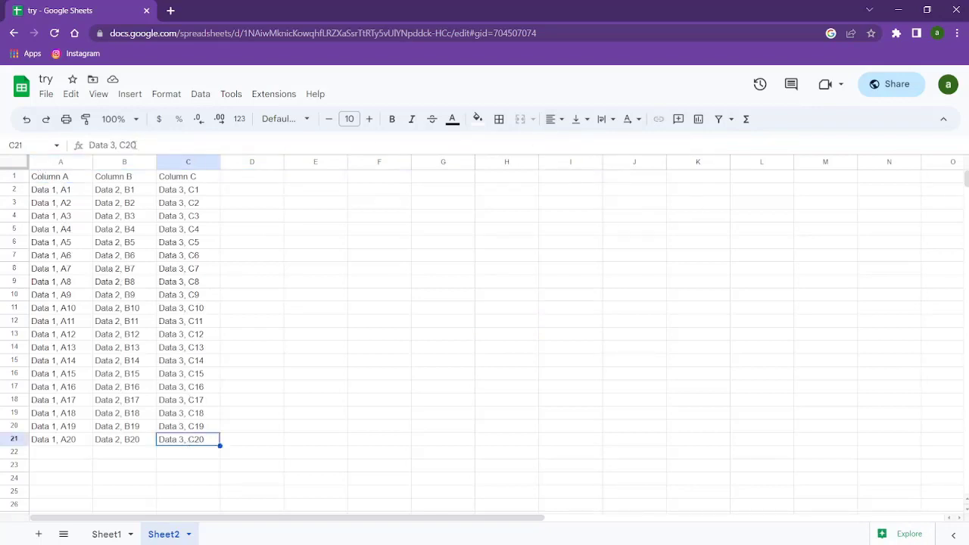
pyautogui.click(146, 145)
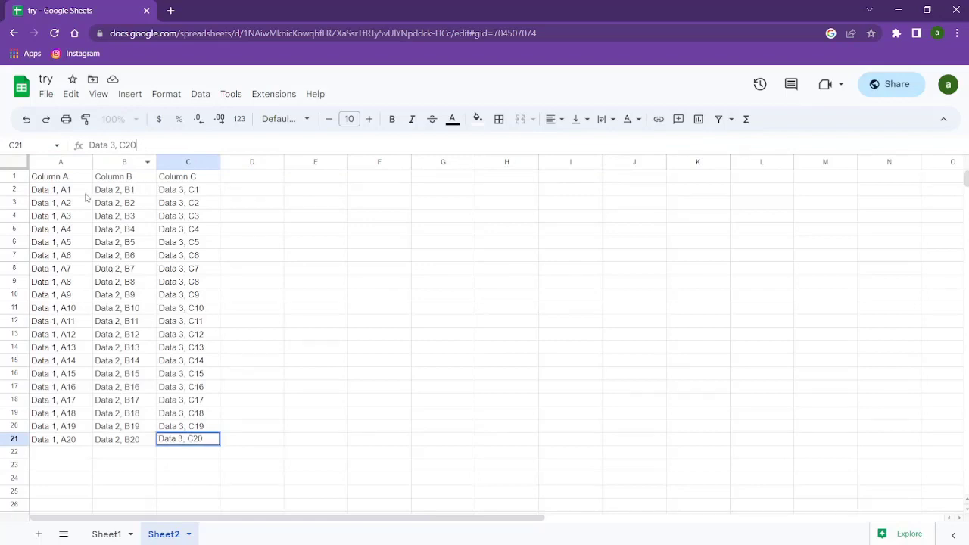
pyautogui.click(65, 182)
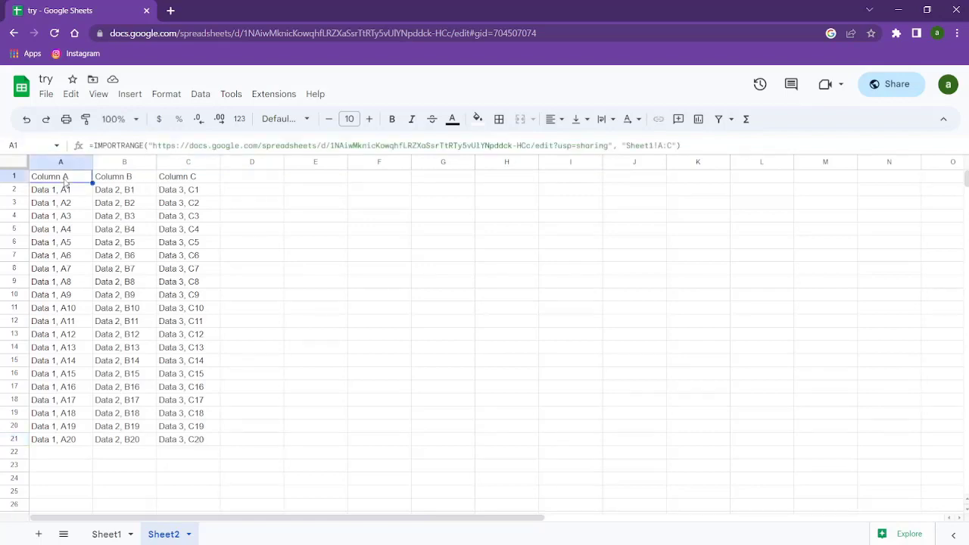
pyautogui.click(672, 144)
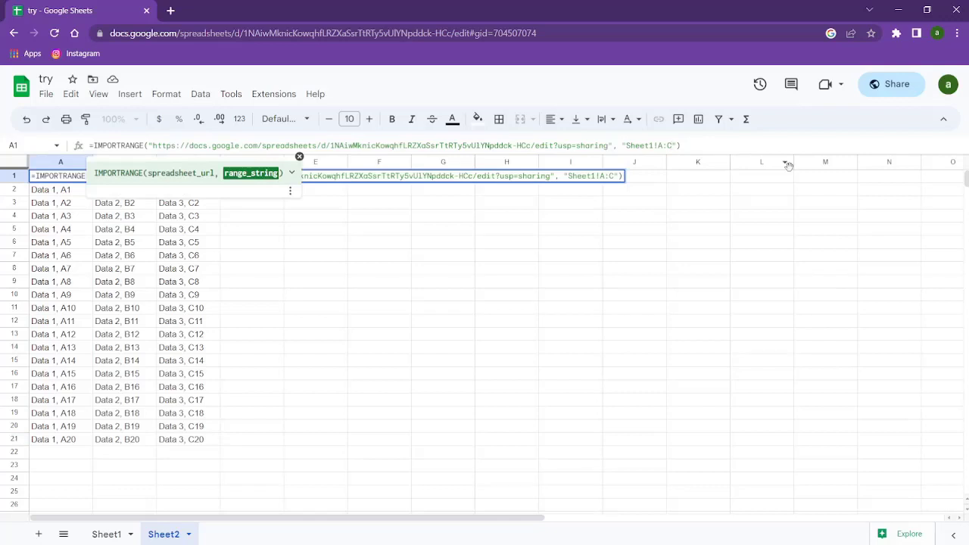
pyautogui.write('19')
pyautogui.click(750, 242)
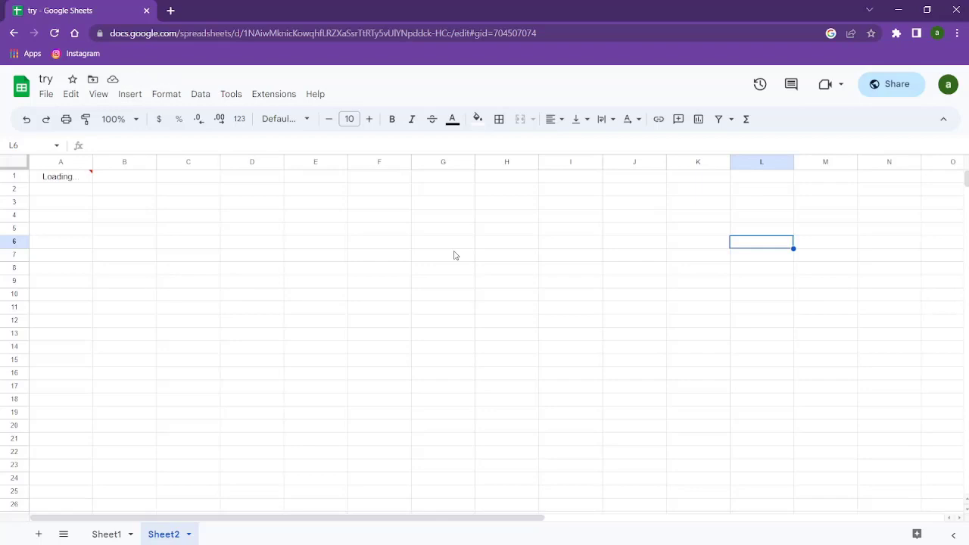
# Re-commit the 'Sheet1!A:C19' formula until Sheet2 shows Data 1, A18 through Data 3, C20
pyautogui.click(76, 177)
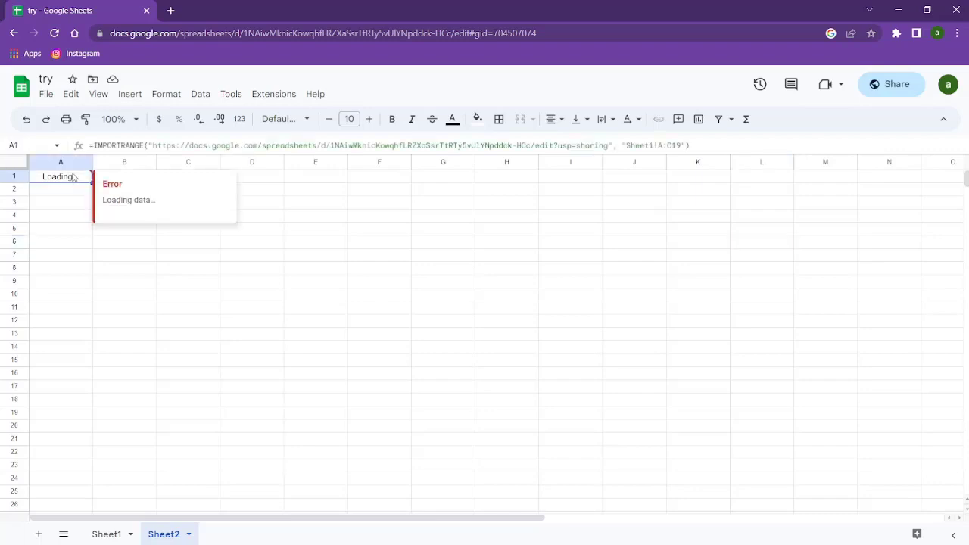
pyautogui.press('Return')
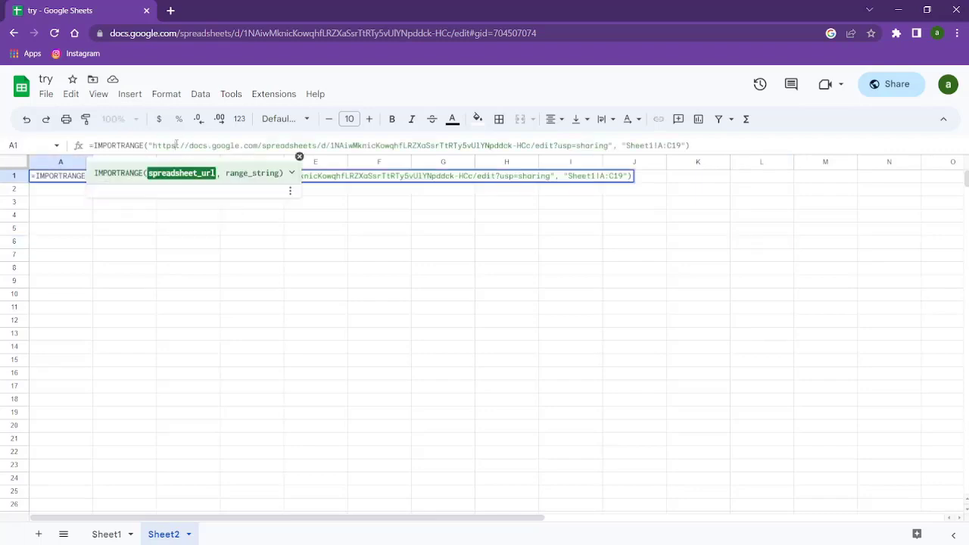
pyautogui.click(278, 248)
pyautogui.click(56, 175)
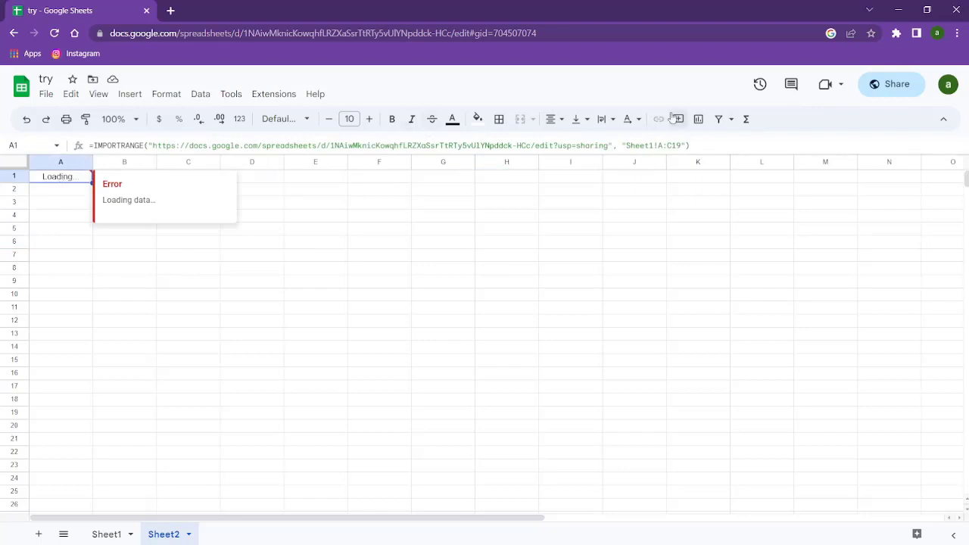
pyautogui.click(742, 141)
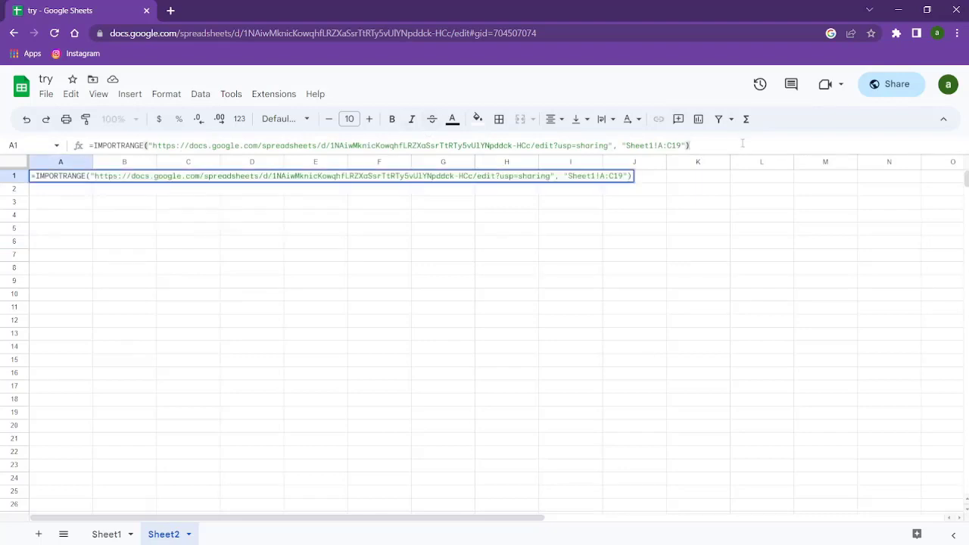
pyautogui.hotkey('ctrl', 'a')
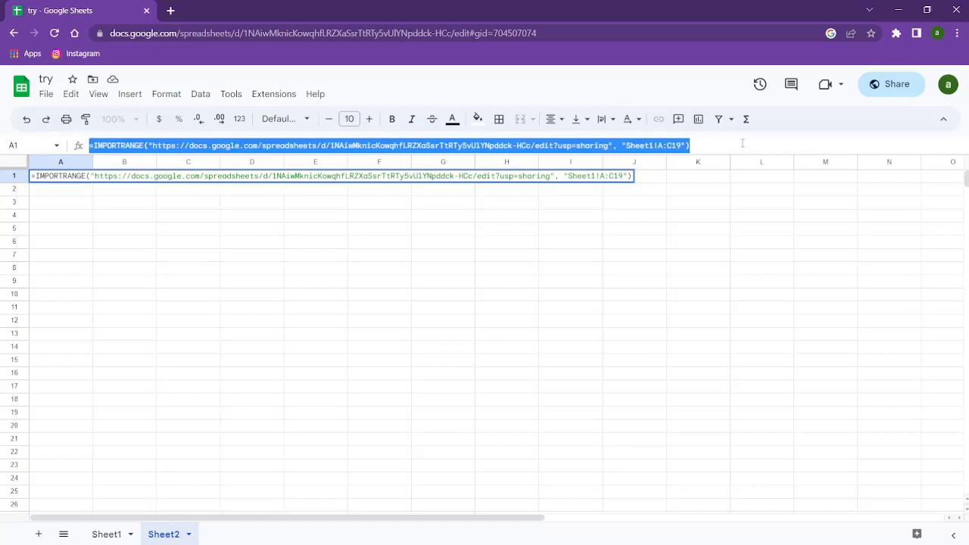
pyautogui.click(743, 143)
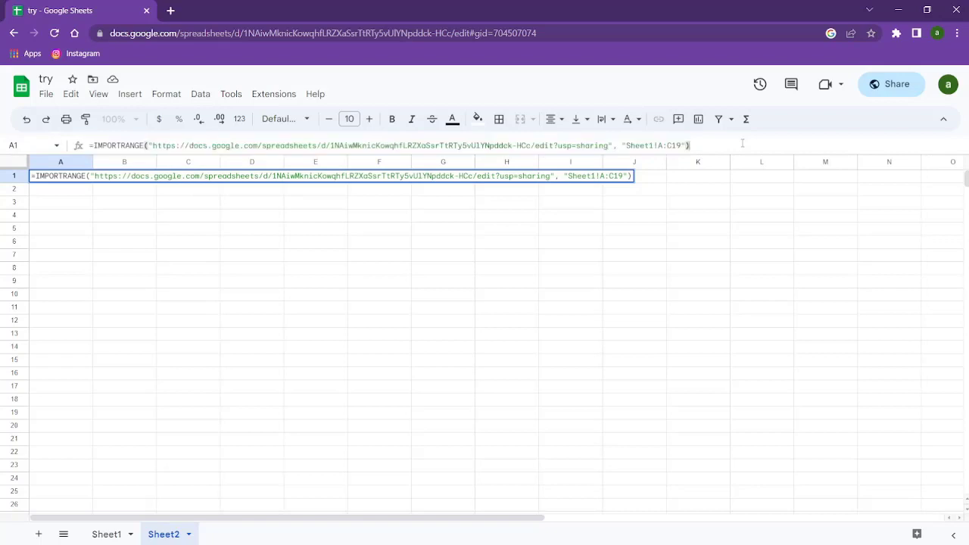
pyautogui.click(654, 272)
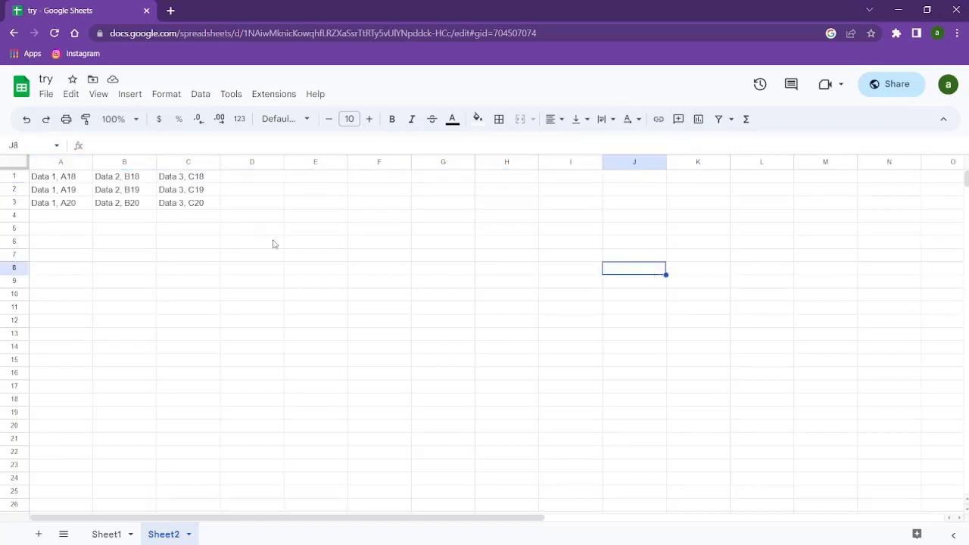
pyautogui.click(66, 180)
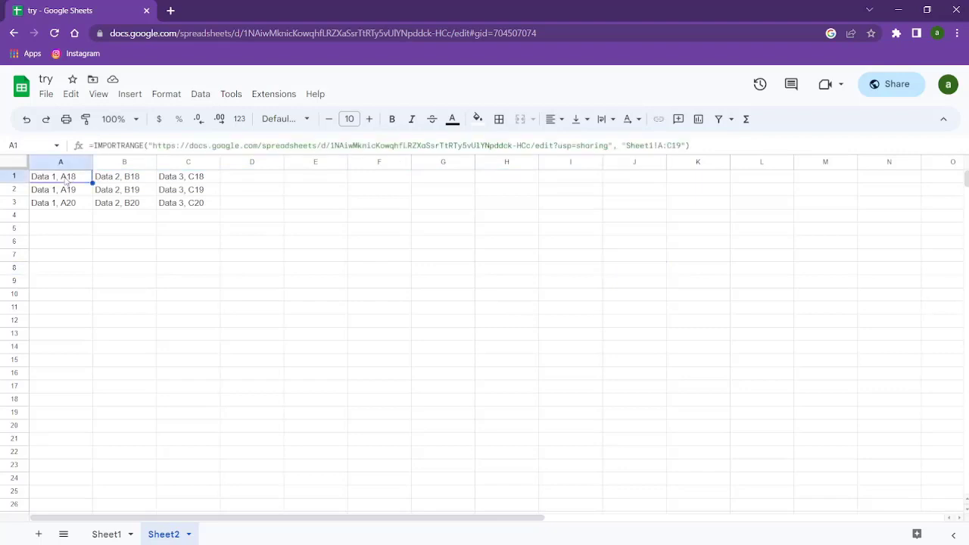
pyautogui.click(209, 203)
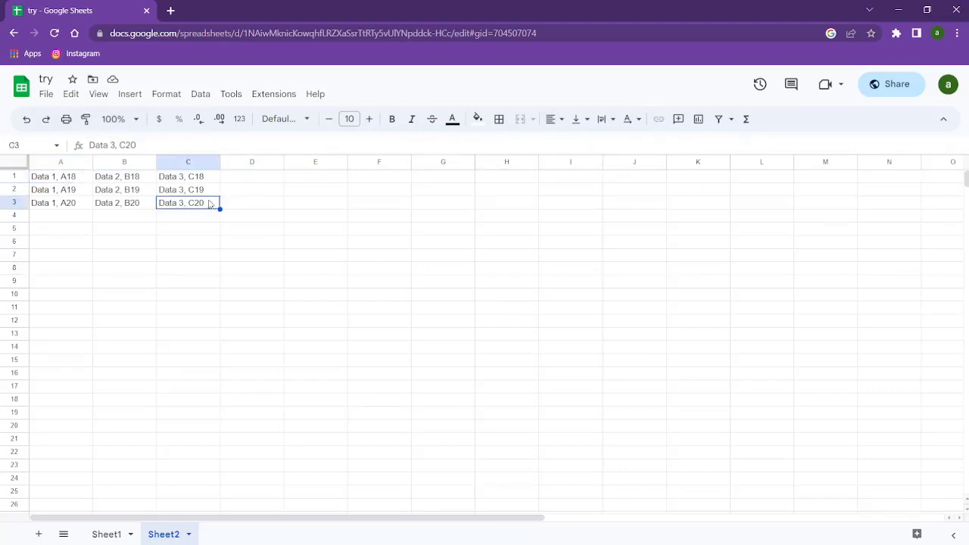
pyautogui.click(78, 180)
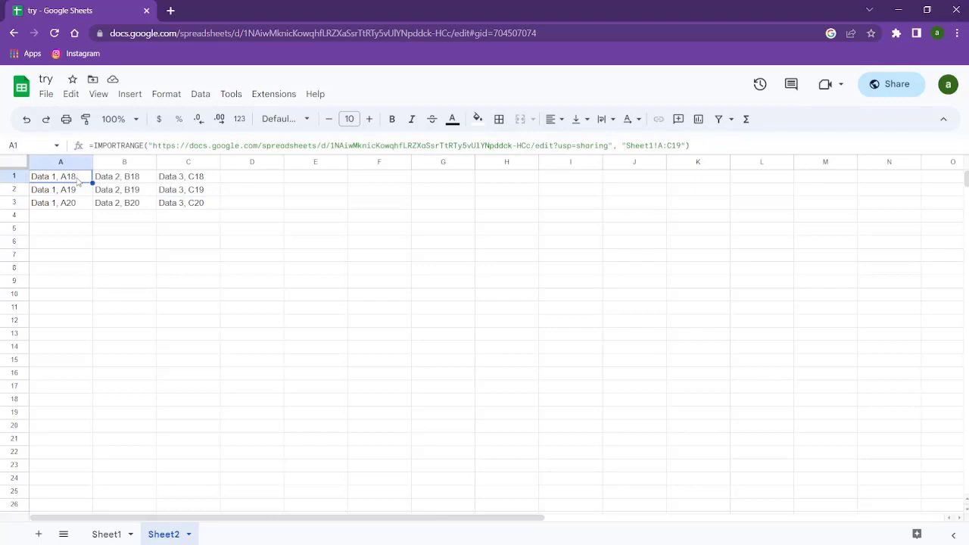
pyautogui.click(662, 144)
pyautogui.doubleClick(660, 144)
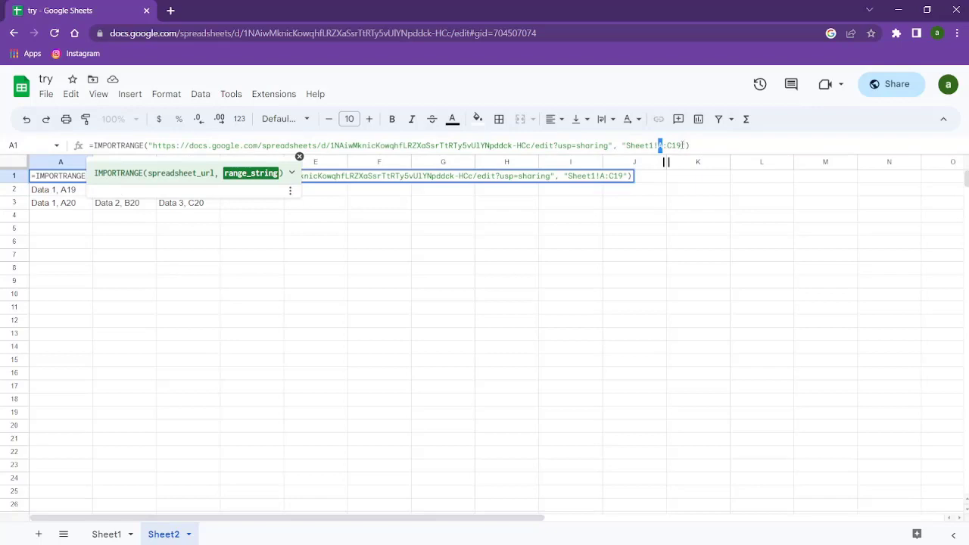
pyautogui.moveTo(683, 145); pyautogui.dragTo(666, 145)
pyautogui.click(482, 282)
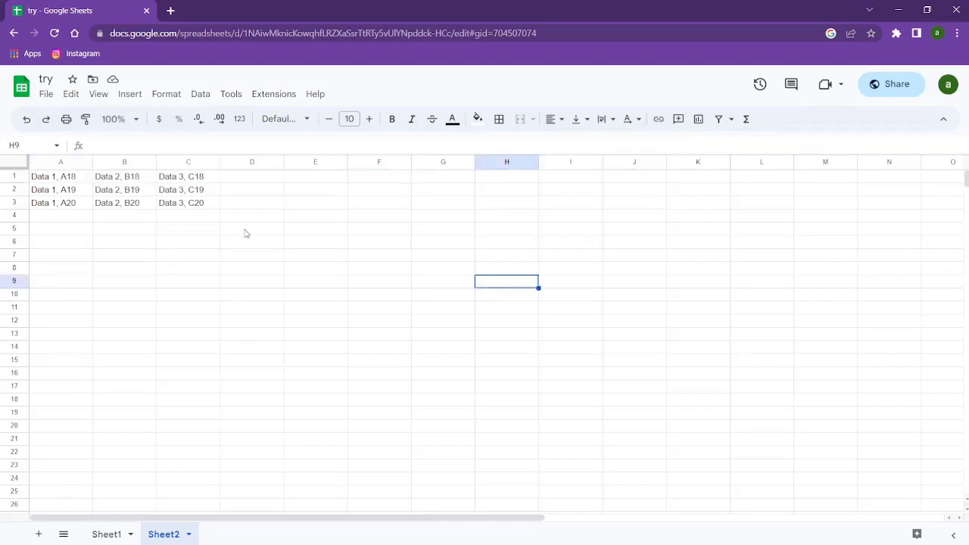
pyautogui.click(206, 181)
pyautogui.click(208, 191)
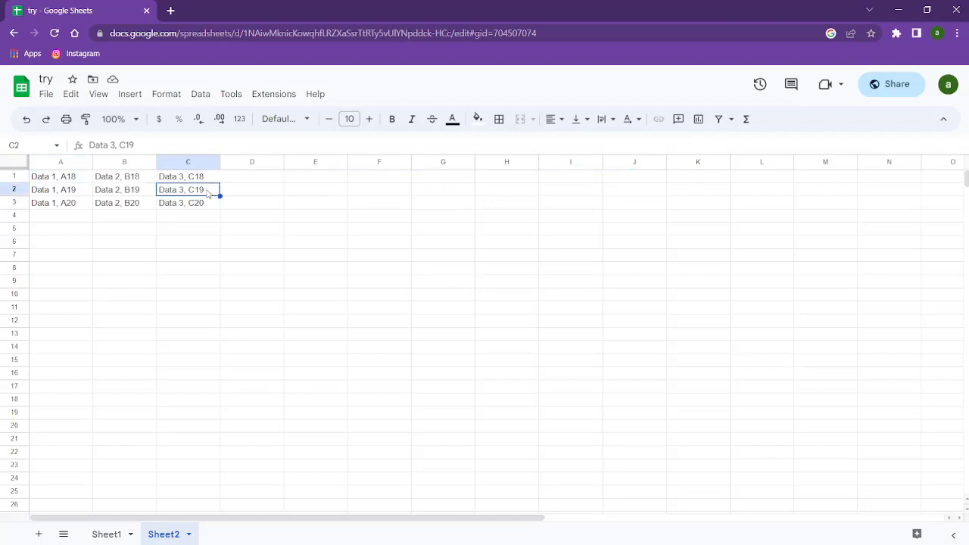
pyautogui.click(209, 205)
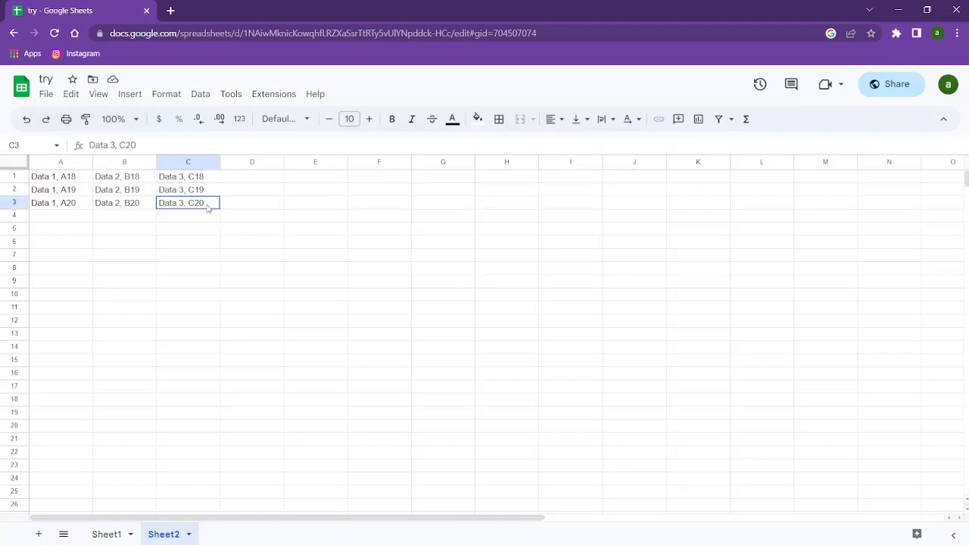
pyautogui.click(106, 534)
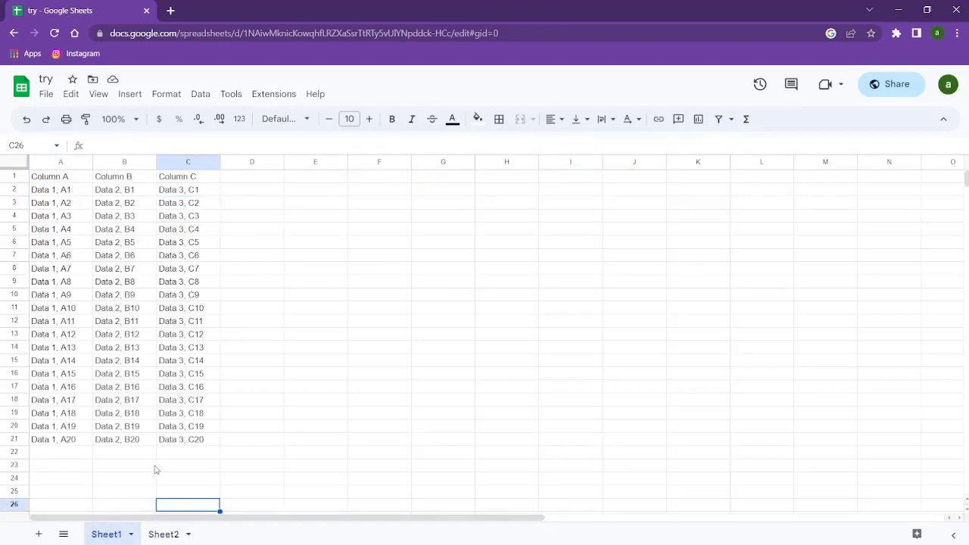
pyautogui.click(194, 439)
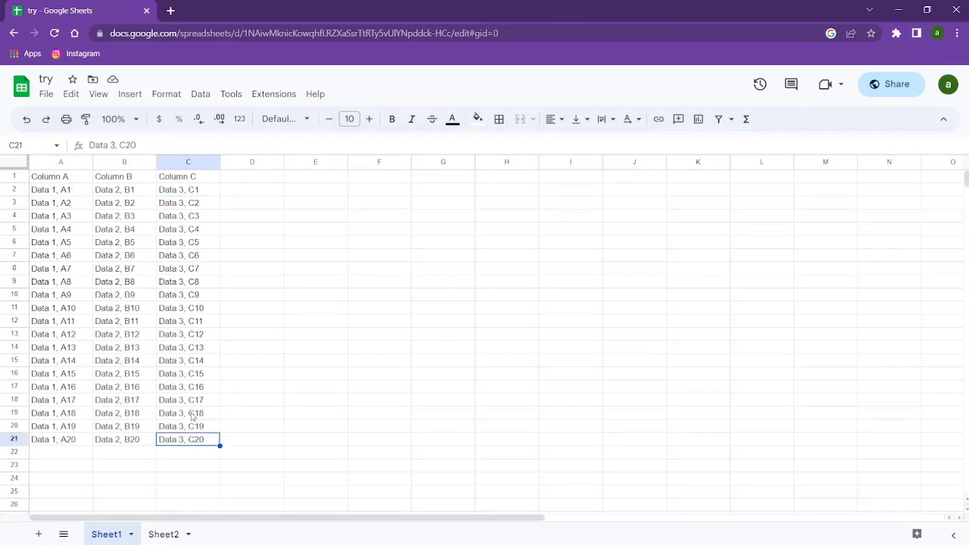
pyautogui.click(46, 413)
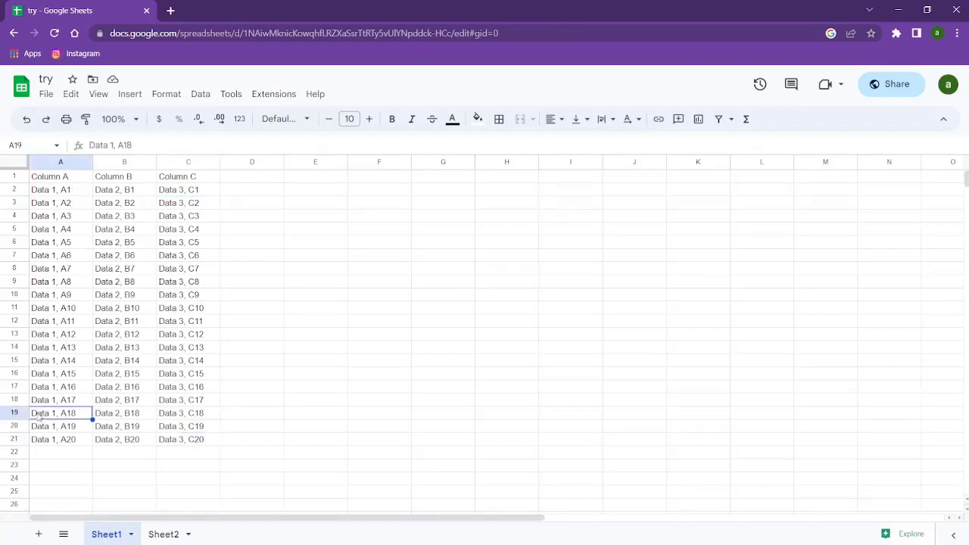
pyautogui.click(188, 442)
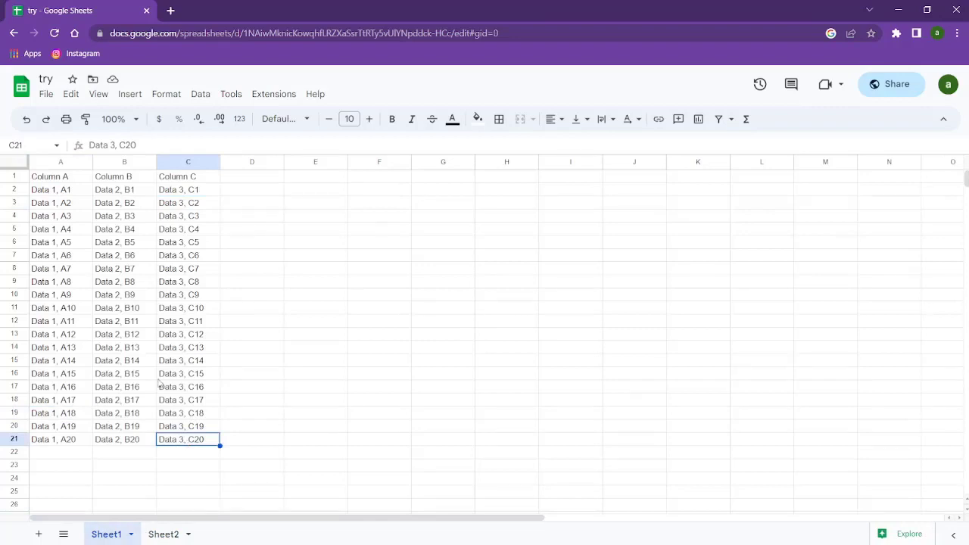
pyautogui.click(24, 413)
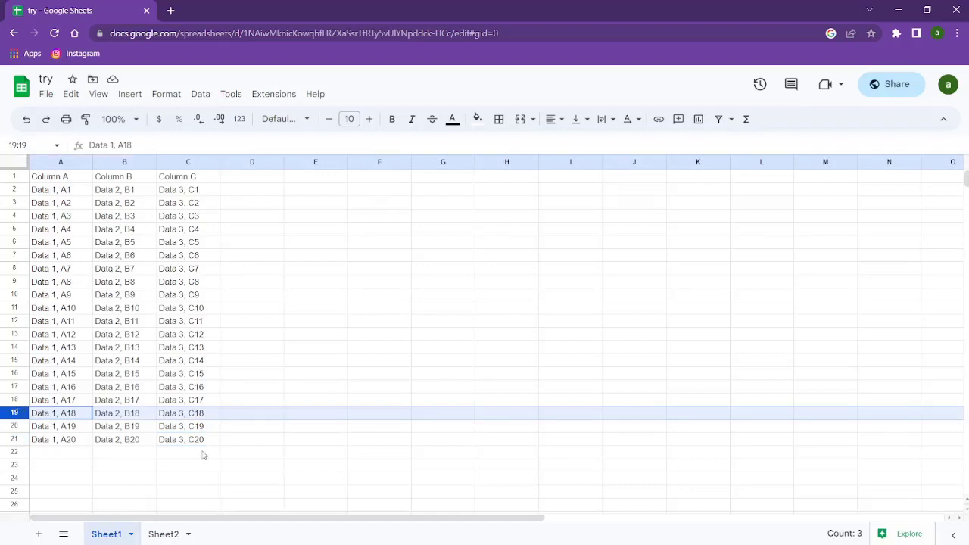
pyautogui.click(165, 534)
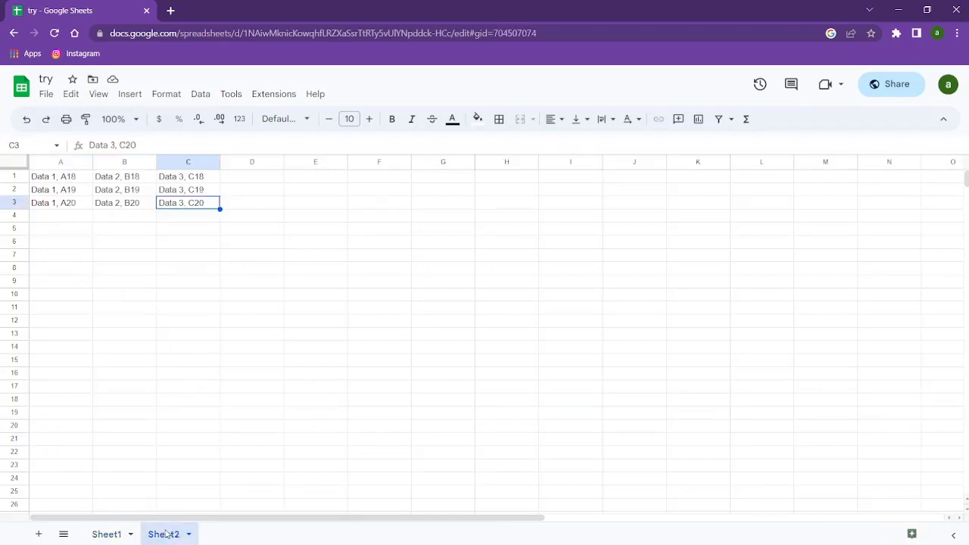
# On Sheet2, change A1's IMPORTRANGE range from 'Sheet1!A:C19' to 'Sheet1!A:C'
pyautogui.click(195, 335)
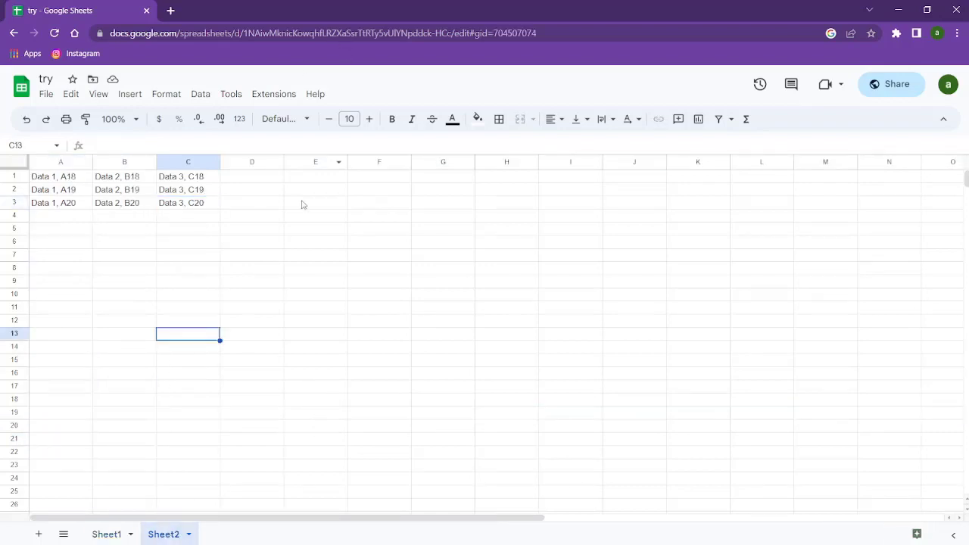
pyautogui.click(67, 178)
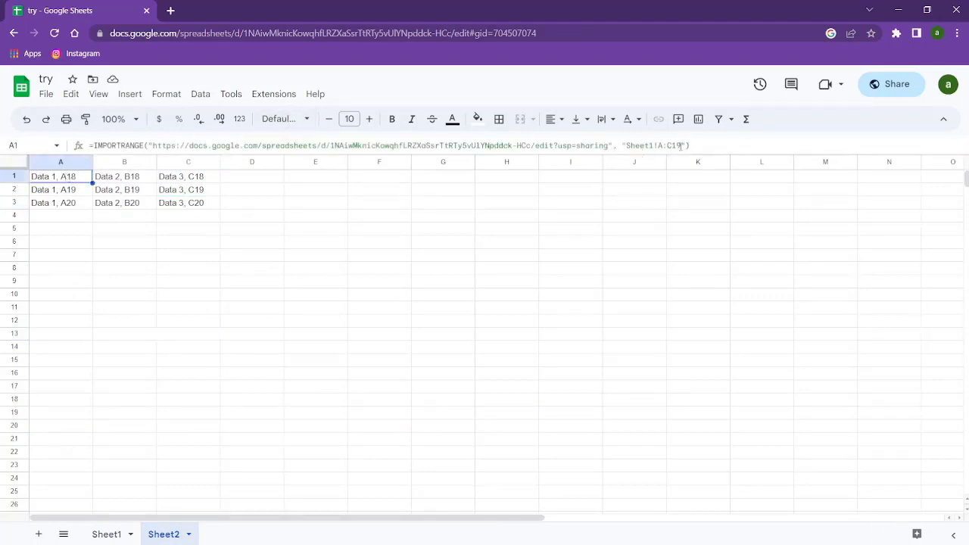
pyautogui.click(680, 145)
pyautogui.press('BackSpace')
pyautogui.press('BackSpace')
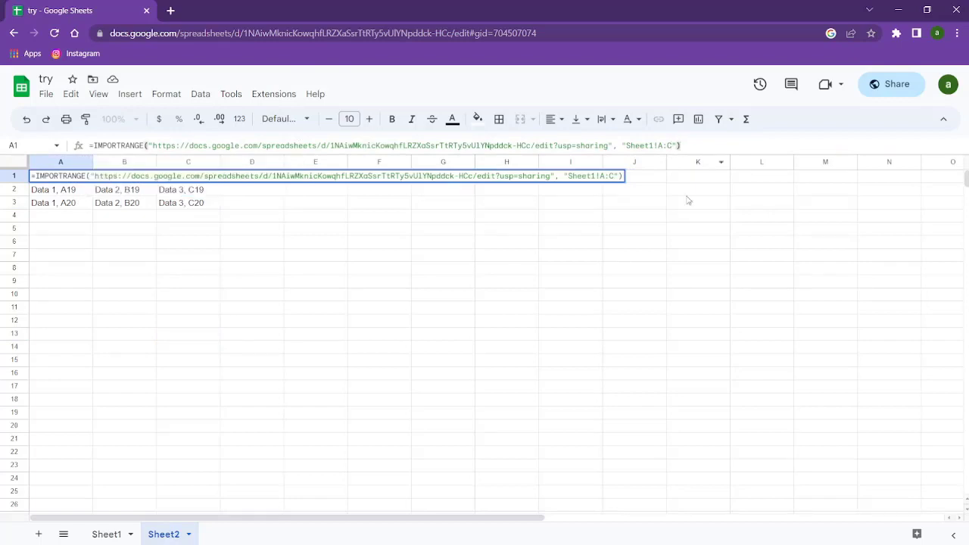
pyautogui.click(690, 219)
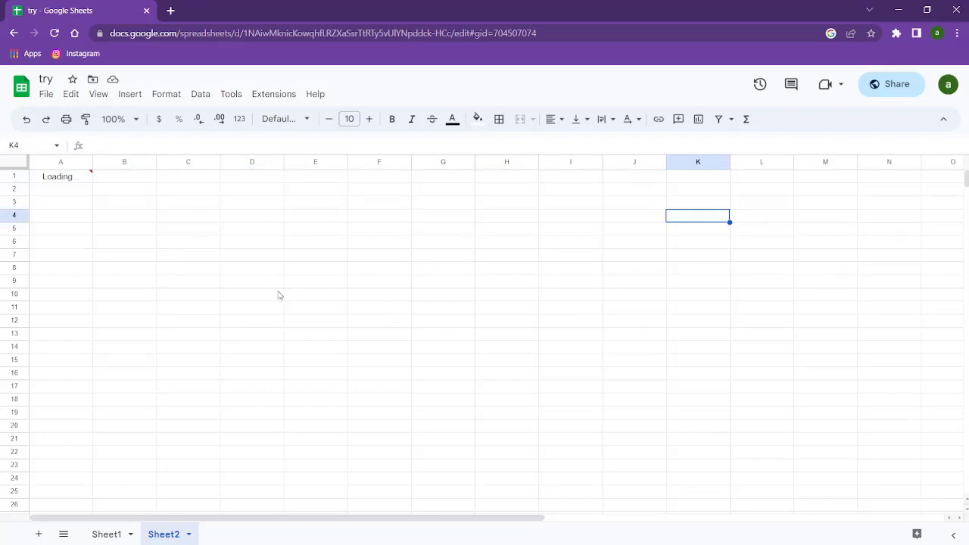
# Let the IMPORTRANGE data finish loading, dismissing the loading error message
pyautogui.click(168, 493)
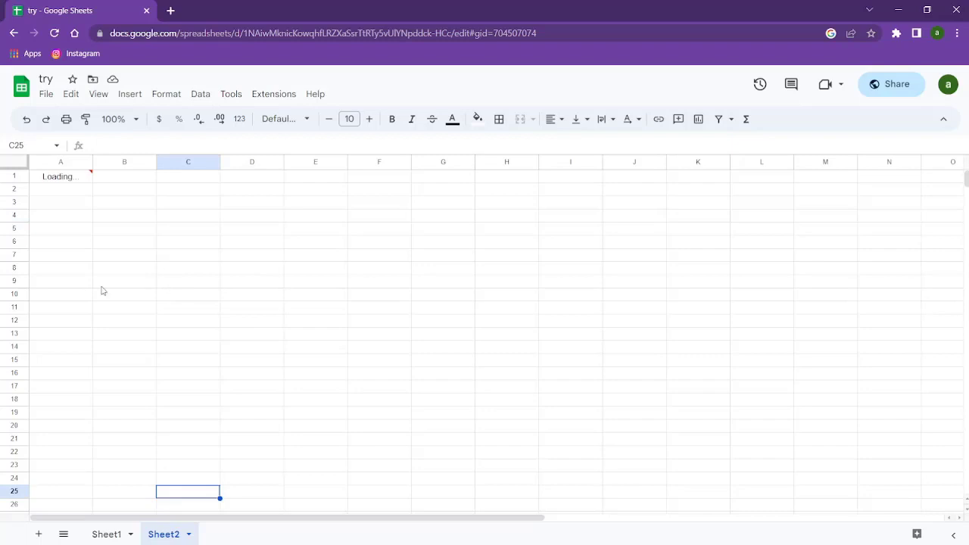
pyautogui.click(171, 260)
pyautogui.click(82, 232)
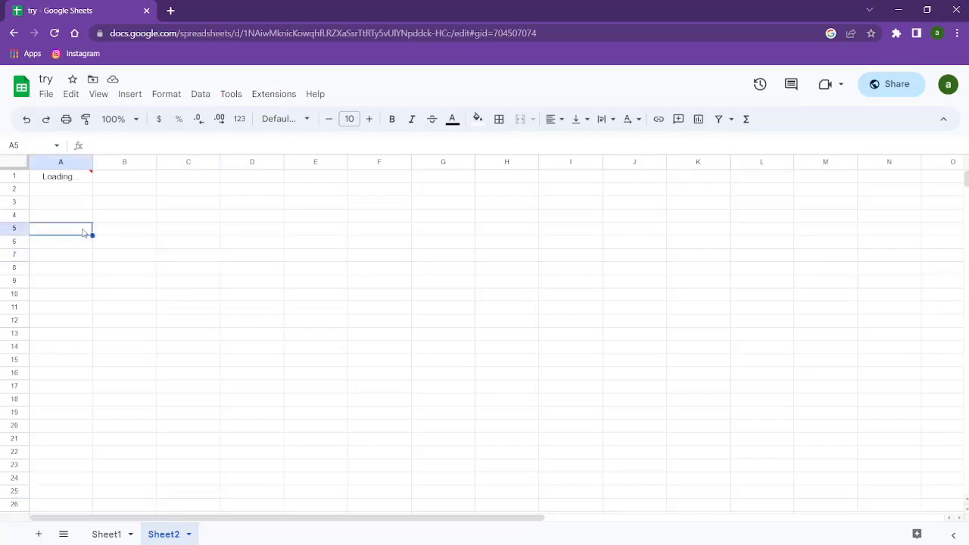
pyautogui.click(78, 181)
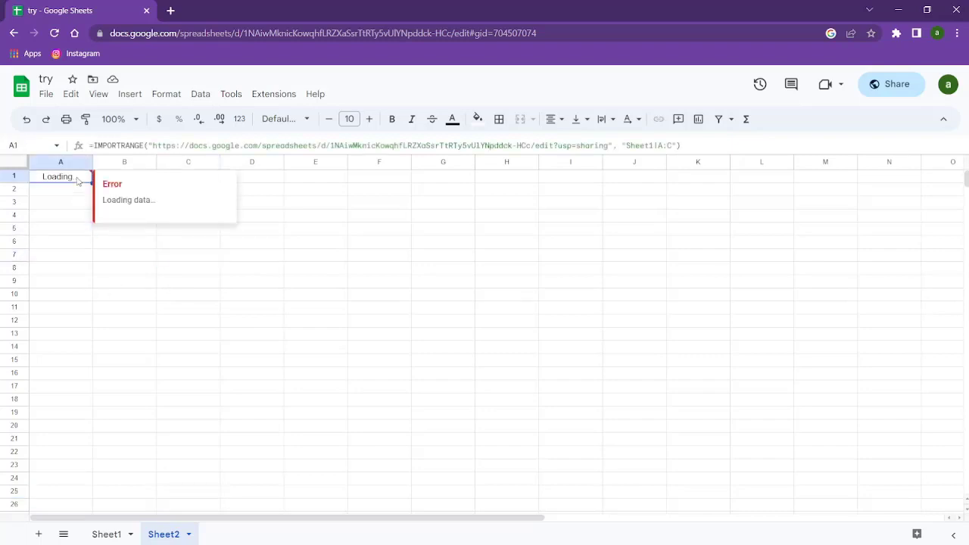
pyautogui.click(94, 258)
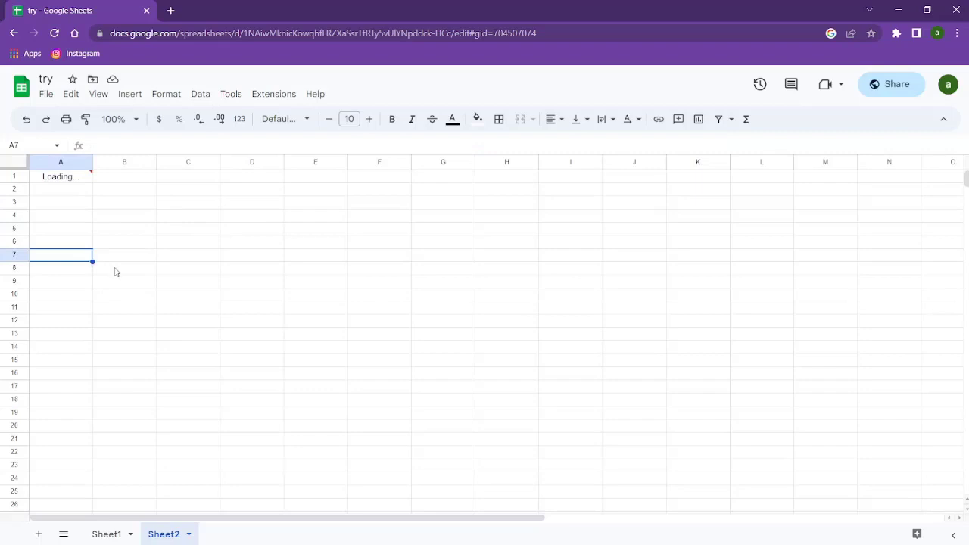
pyautogui.click(114, 270)
pyautogui.click(87, 243)
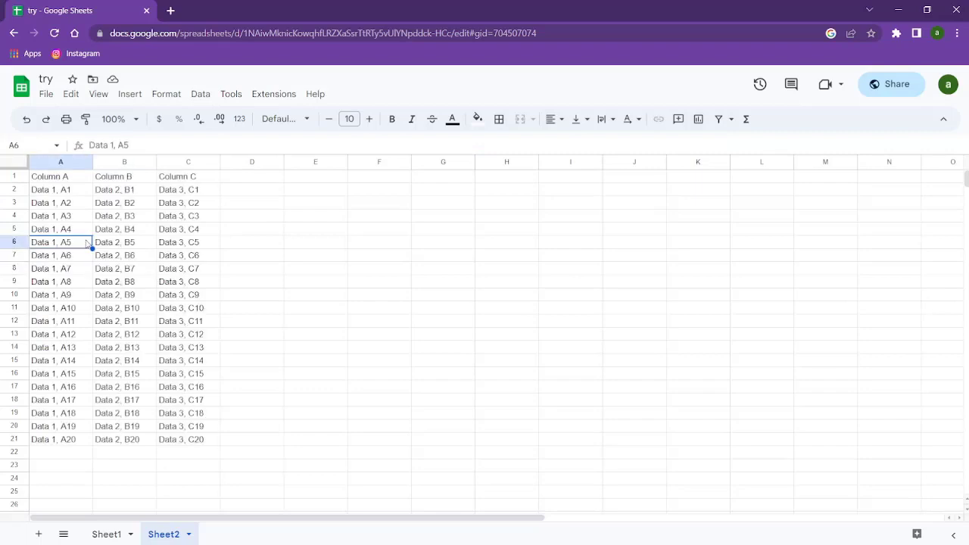
# Check the imported column C values down through C19 and the last rows
pyautogui.click(187, 285)
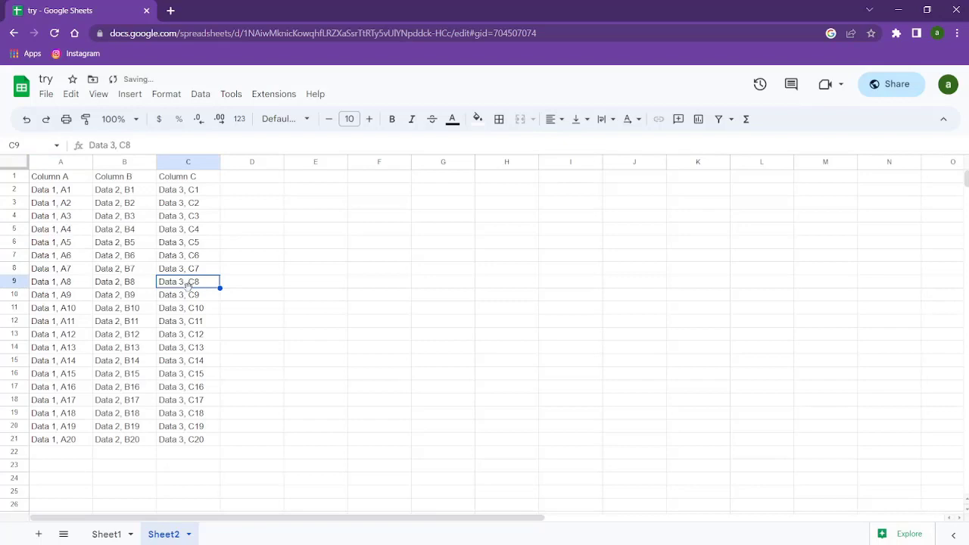
pyautogui.press('Down')
pyautogui.press('Down')
pyautogui.press('Down')
pyautogui.press('Down')
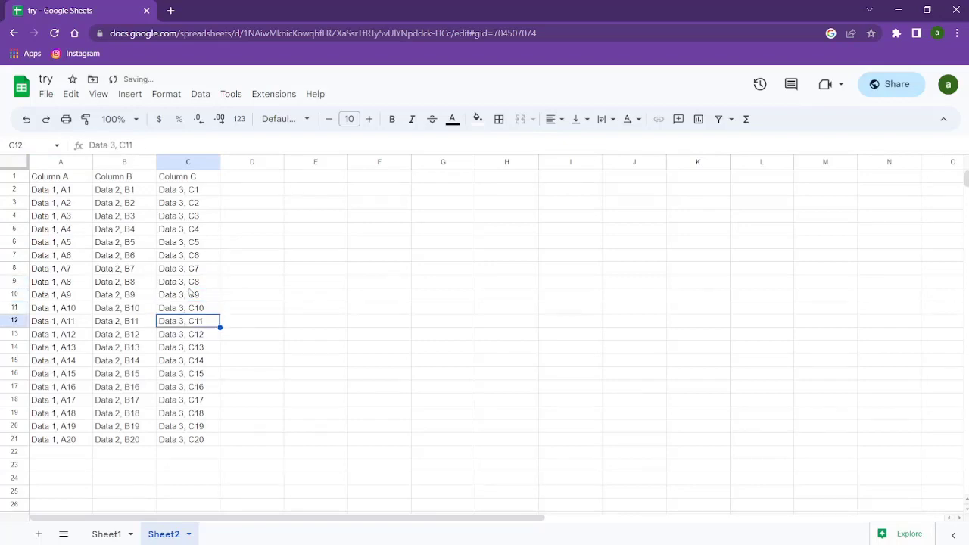
pyautogui.press('Down')
pyautogui.press('Down')
pyautogui.press('Down')
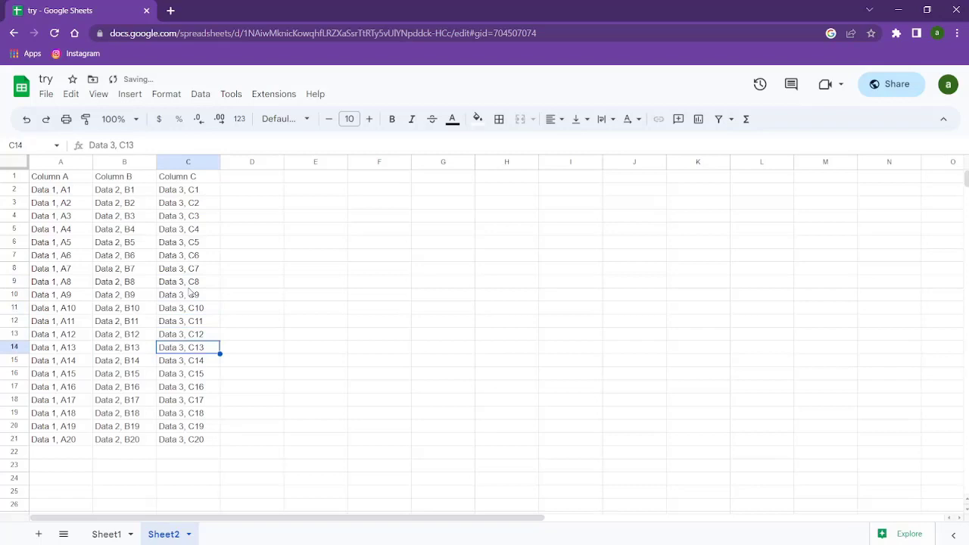
pyautogui.press('Down')
pyautogui.press('Down')
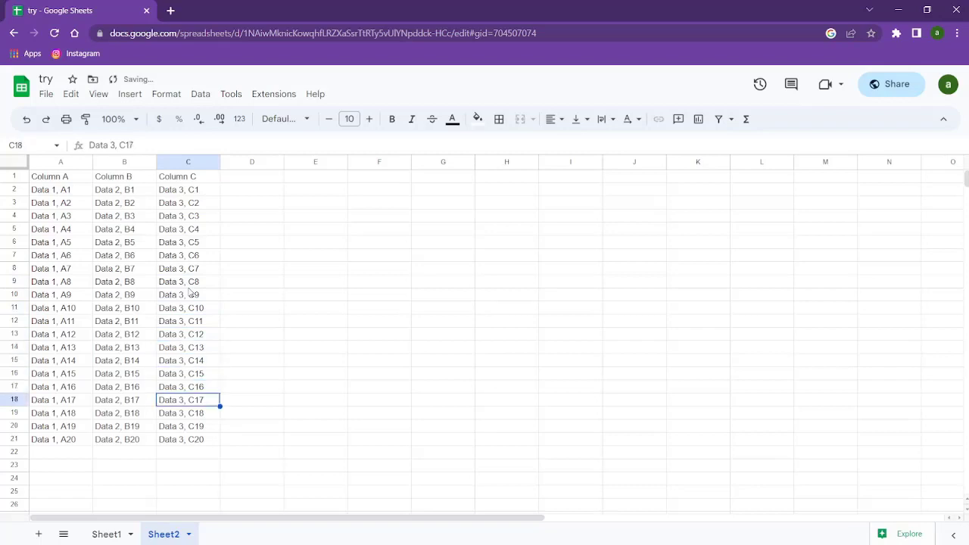
pyautogui.press('Down')
pyautogui.press('Down')
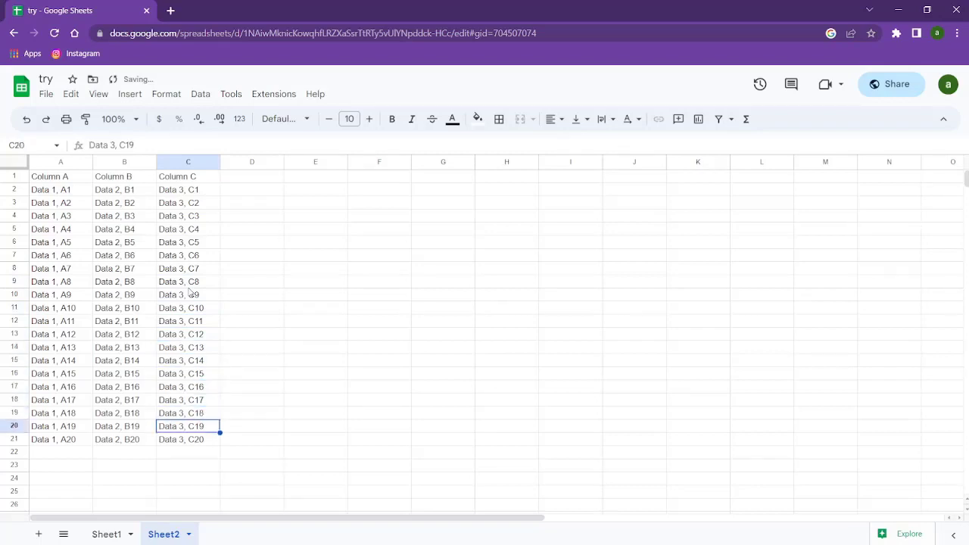
pyautogui.press('Down')
pyautogui.press('Down')
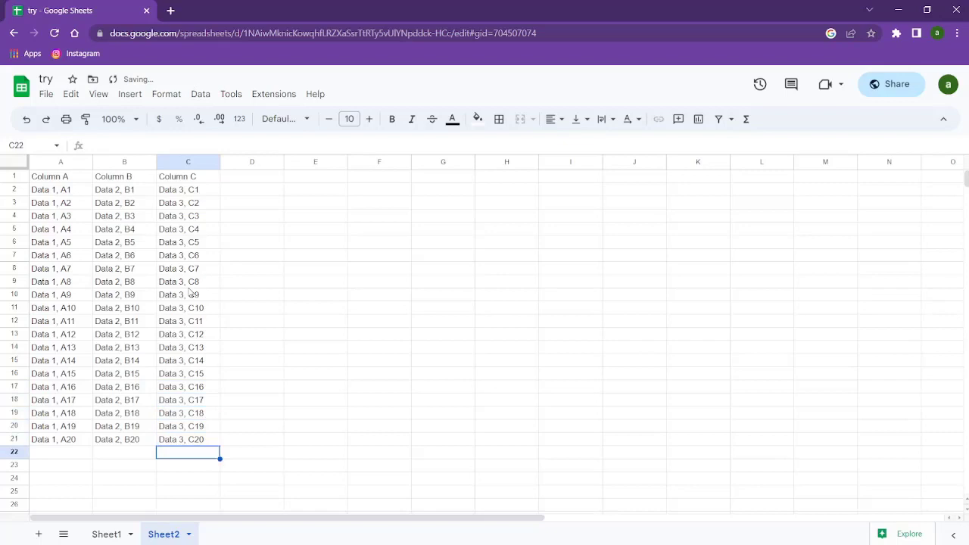
pyautogui.click(193, 373)
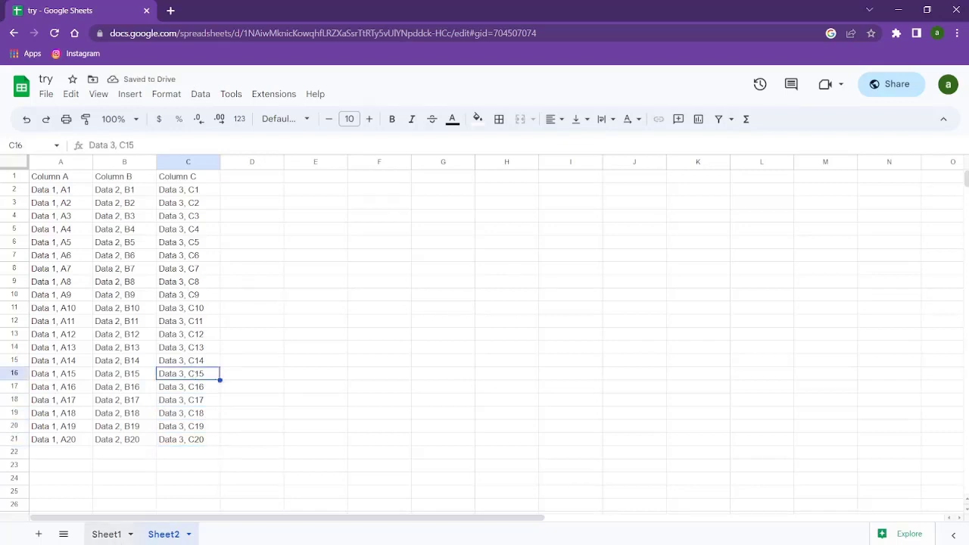
# On Sheet1, change cell C19 from 'Data 3, C18' to 'Data 3, Update'
pyautogui.click(110, 535)
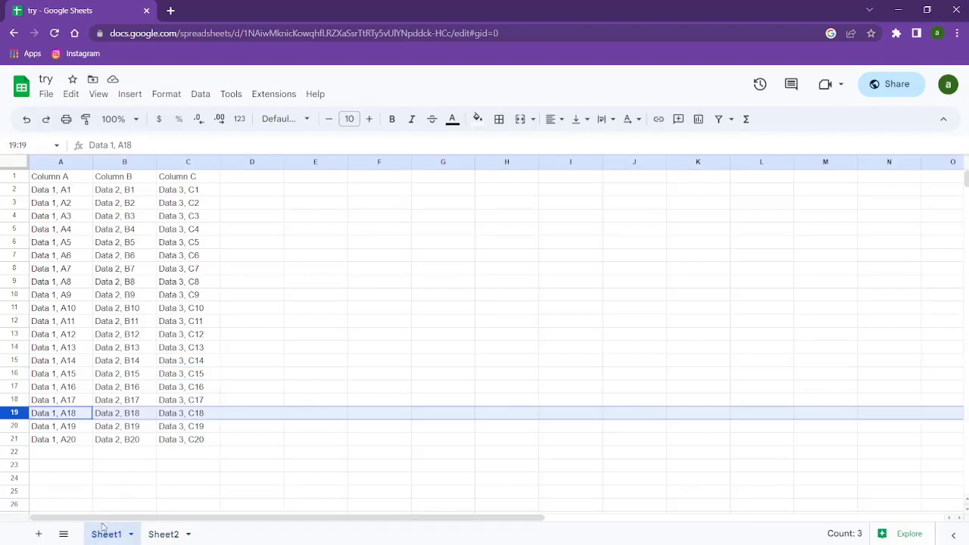
pyautogui.doubleClick(187, 413)
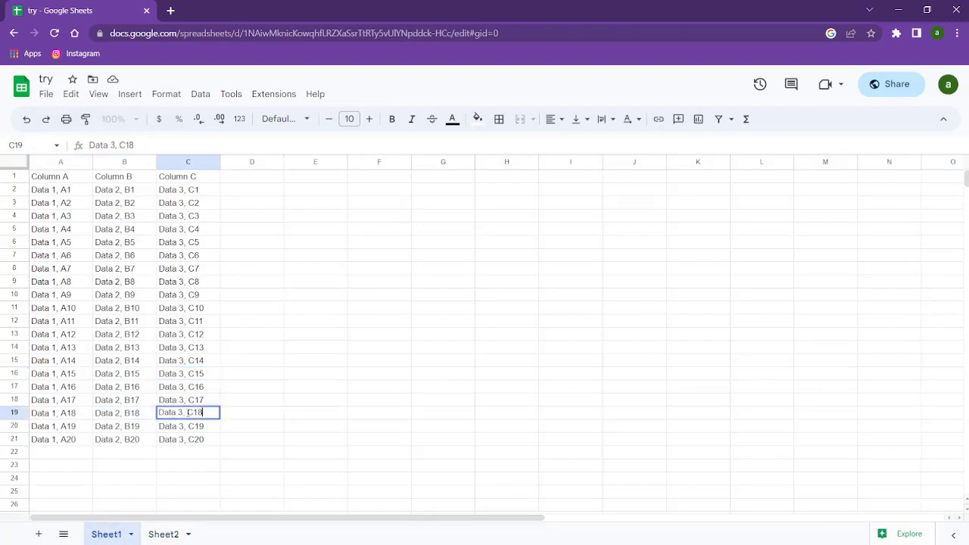
pyautogui.doubleClick(200, 412)
pyautogui.press('BackSpace')
pyautogui.write('Update')
pyautogui.press('Return')
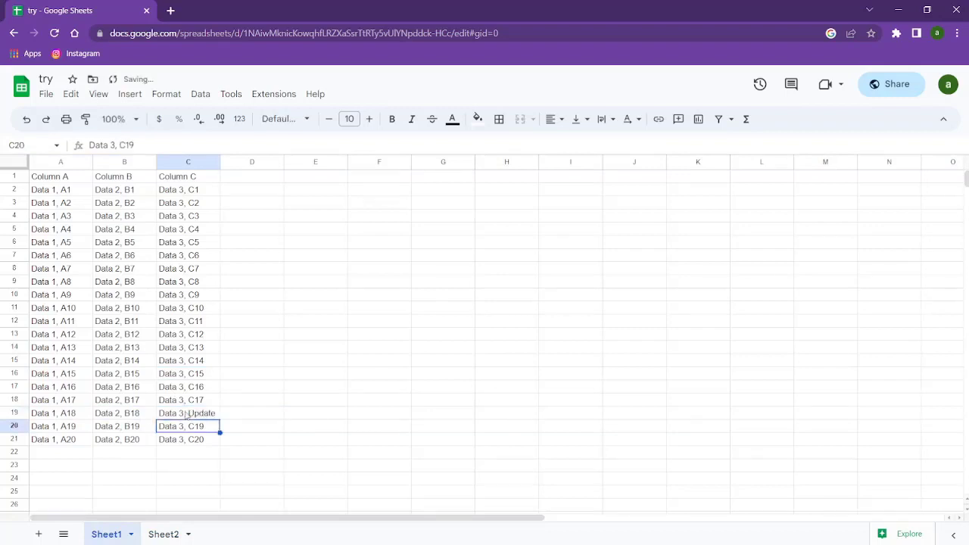
# Confirm Sheet2's imported C19 now reads 'Data 3, Update'
pyautogui.click(166, 535)
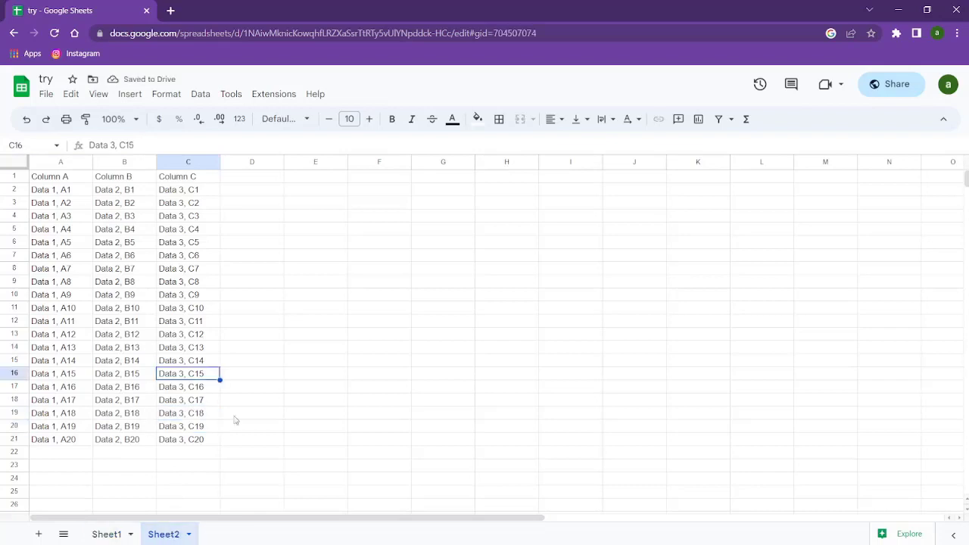
pyautogui.click(305, 391)
pyautogui.click(198, 418)
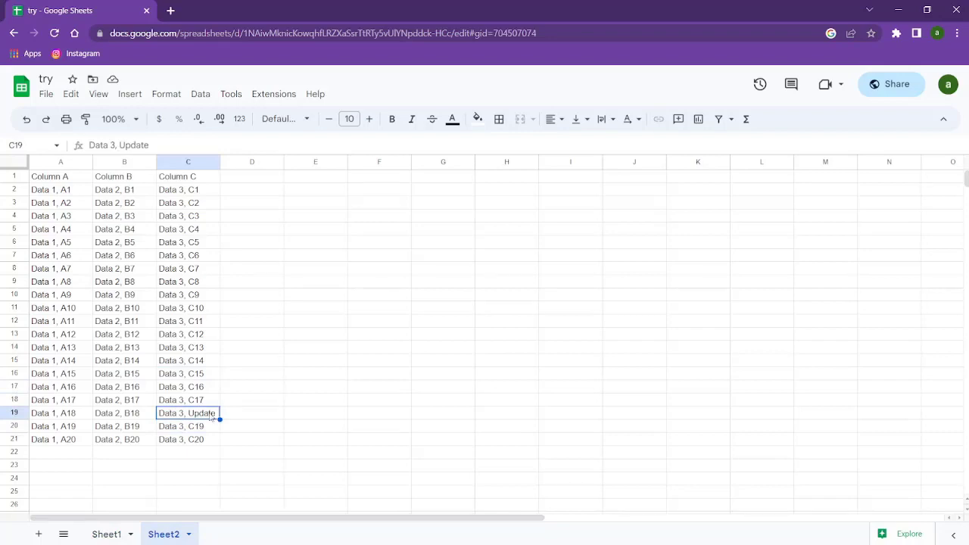
pyautogui.click(239, 417)
pyautogui.click(209, 443)
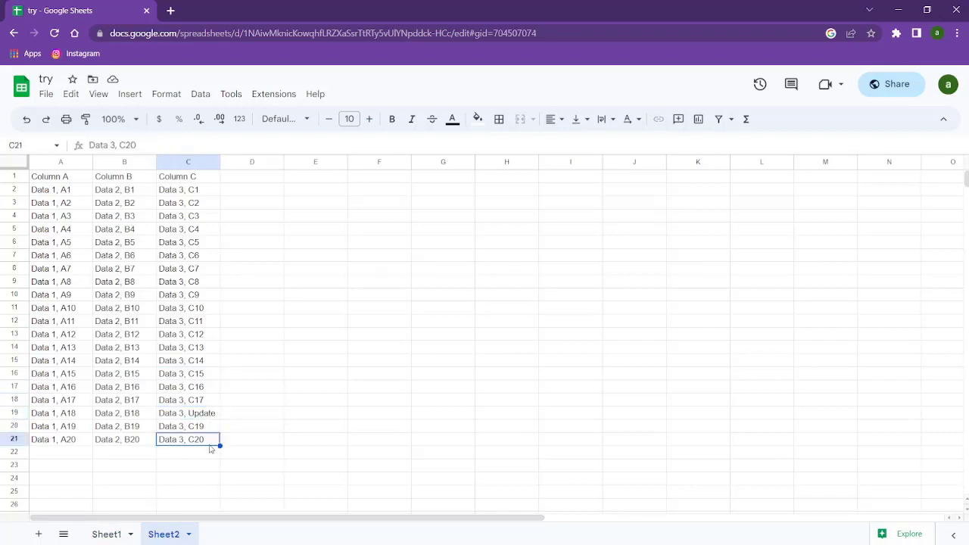
# Select B5:E15 briefly, then highlight the IMPORTRANGE function name in A1's formula
pyautogui.click(109, 219)
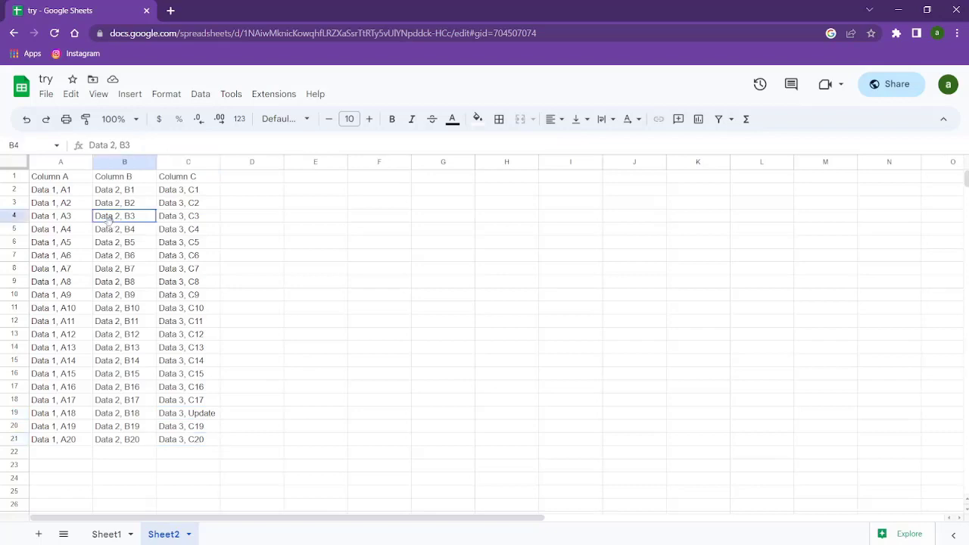
pyautogui.moveTo(309, 230); pyautogui.dragTo(159, 360)
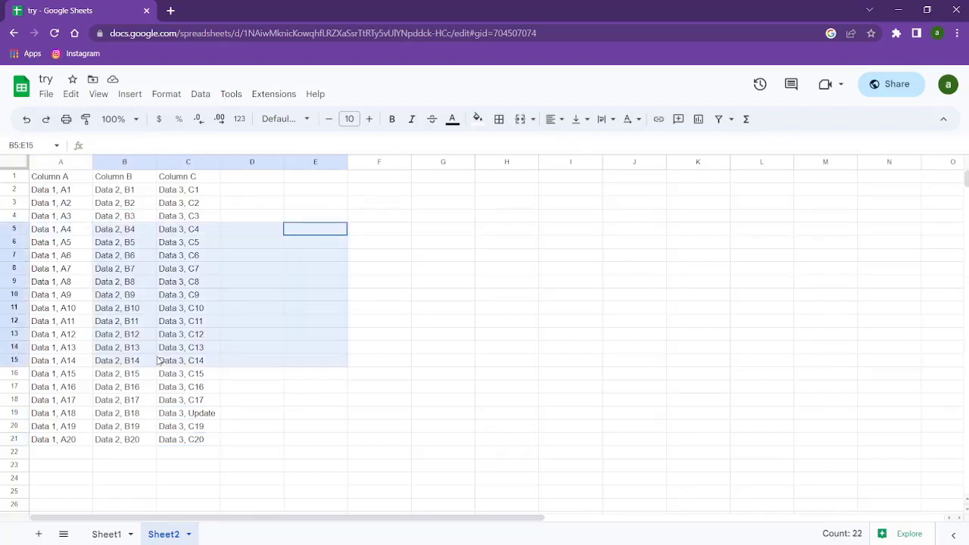
pyautogui.click(117, 456)
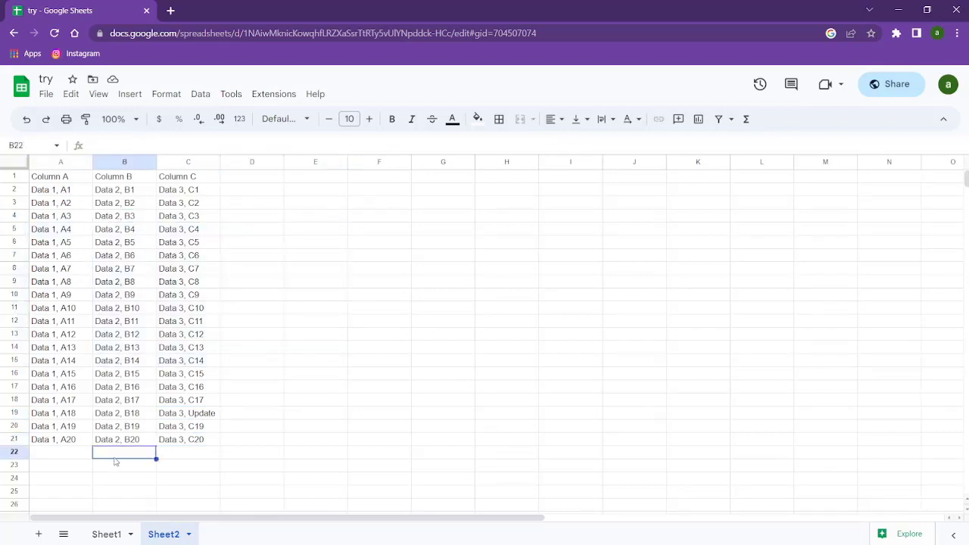
pyautogui.click(80, 182)
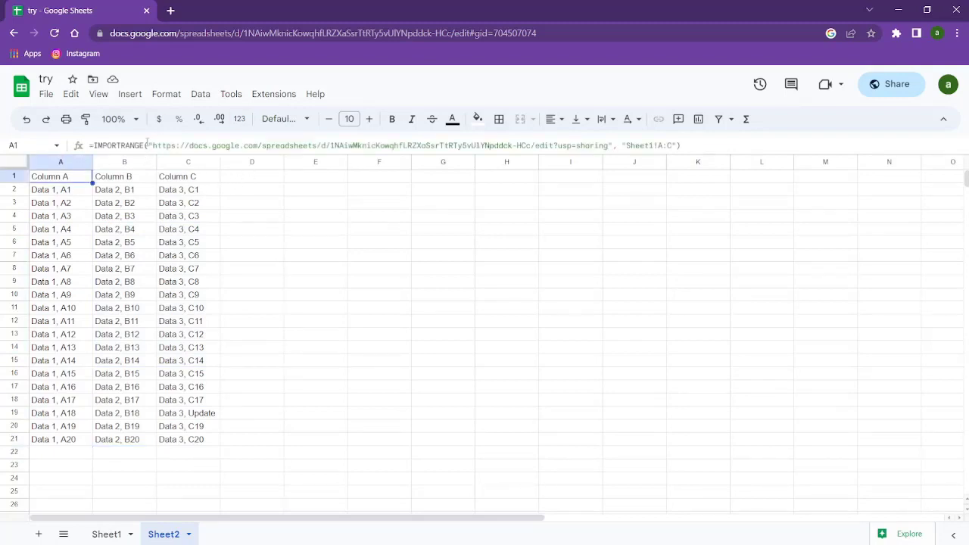
pyautogui.moveTo(148, 145); pyautogui.dragTo(90, 146)
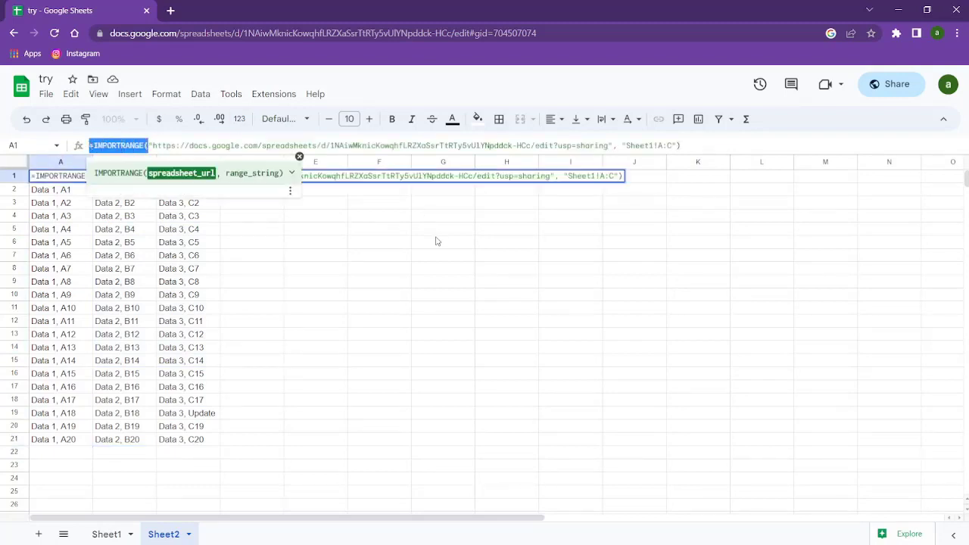